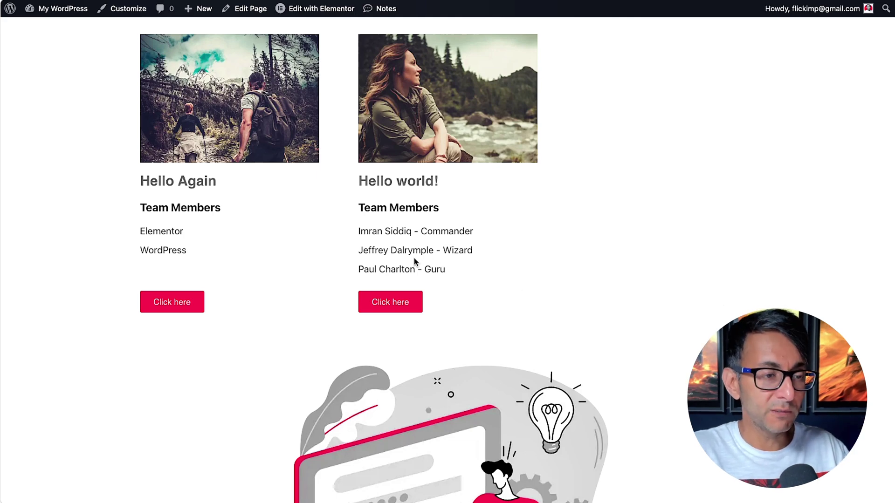
Work through the WordPress admin screens before editing the posts
click(186, 307)
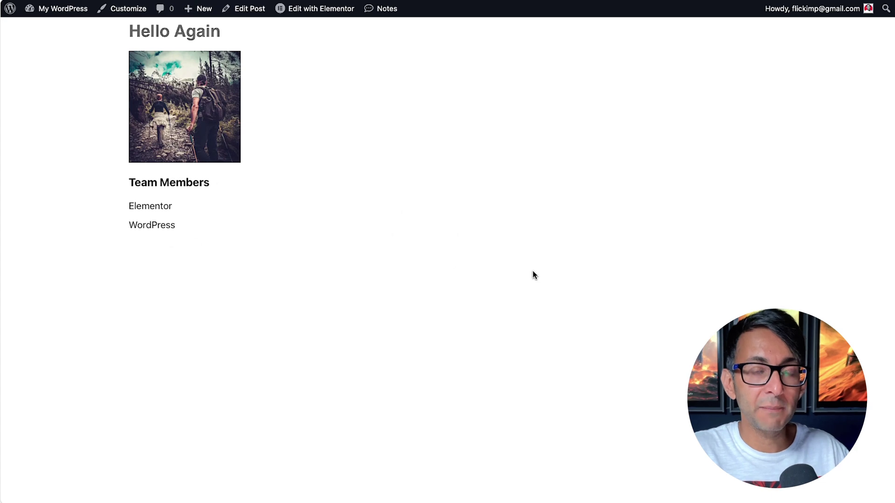
key(super+bracketleft)
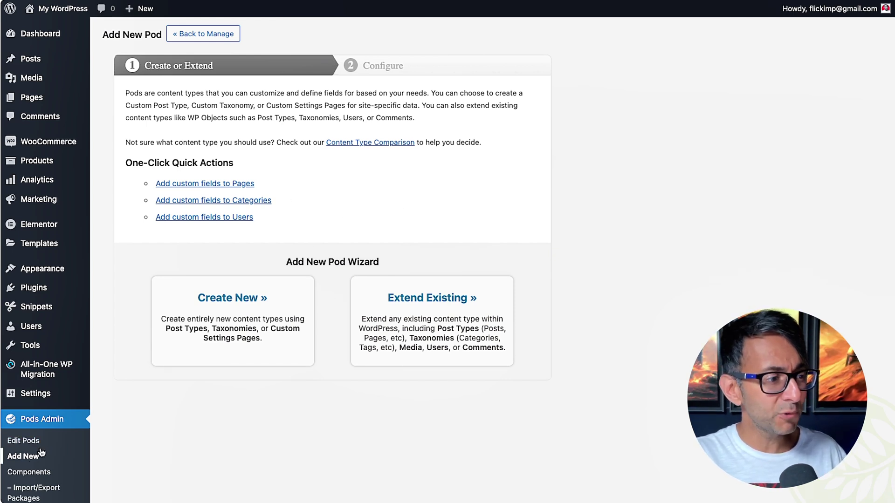
click(27, 441)
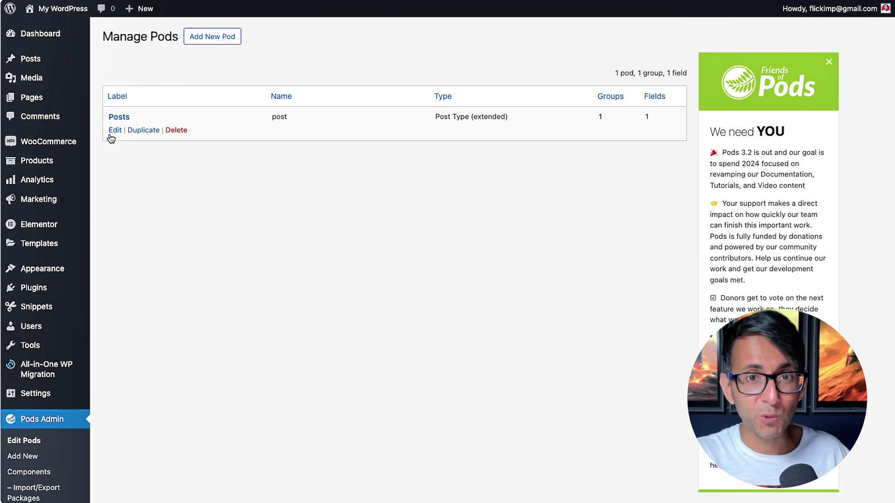
click(112, 133)
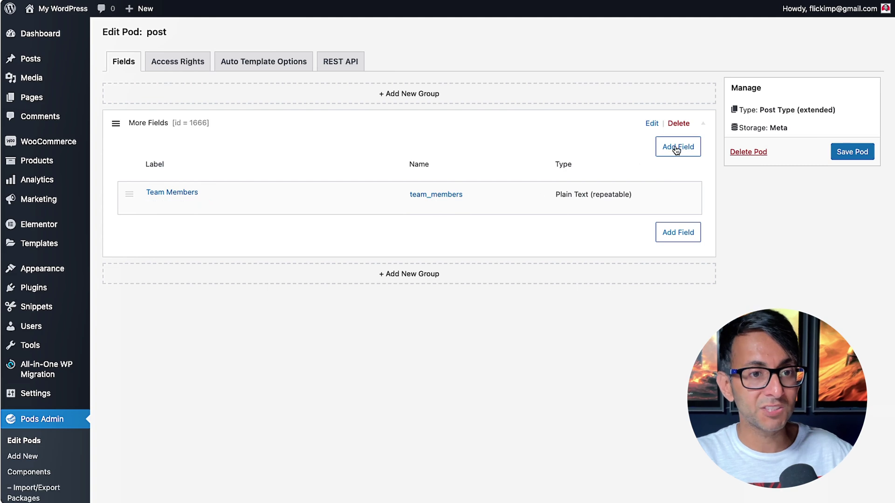
click(149, 202)
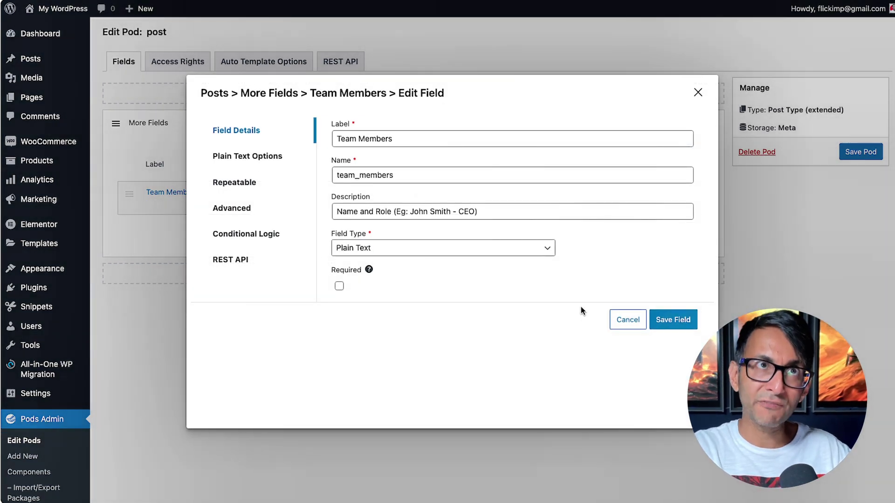
drag(491, 211, 320, 209)
click(433, 311)
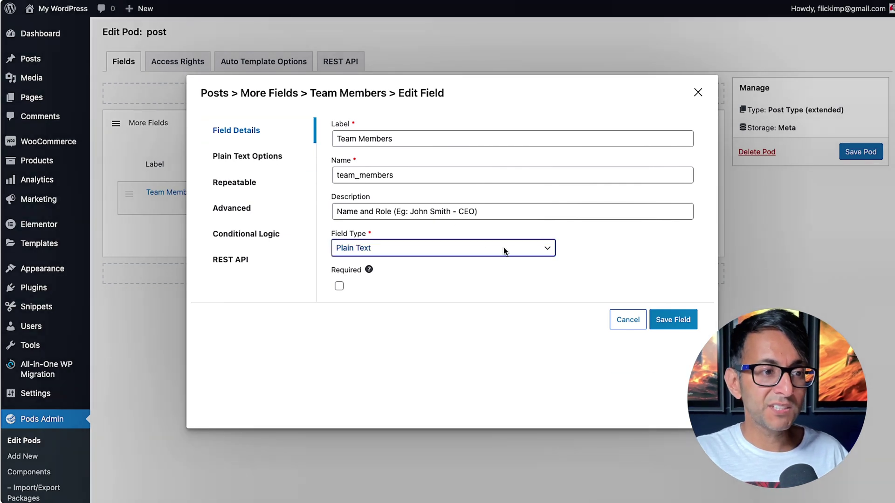
click(505, 252)
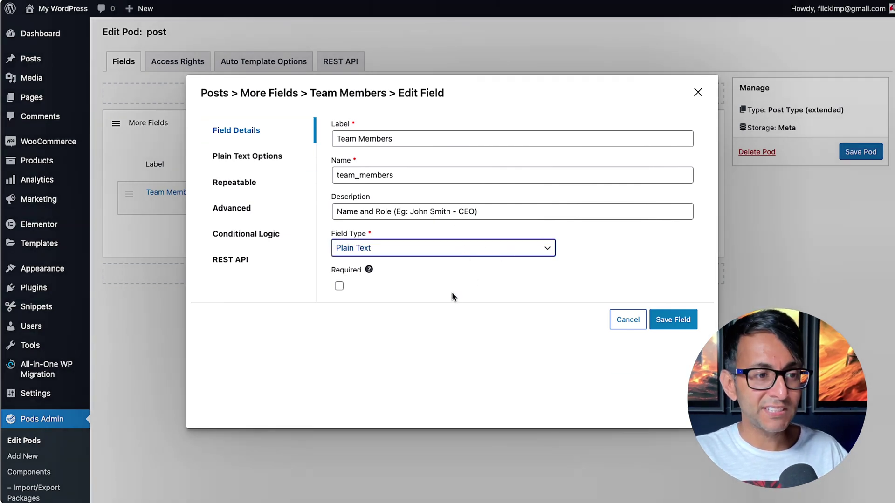
key(space)
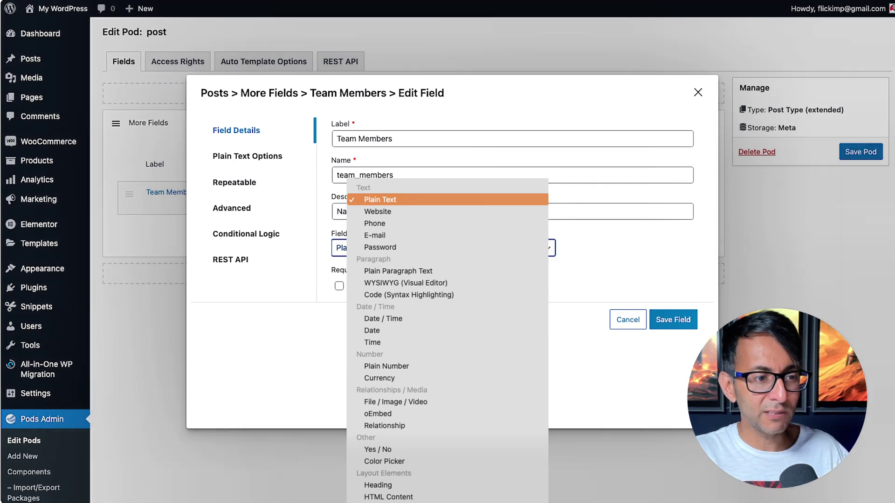
click(420, 402)
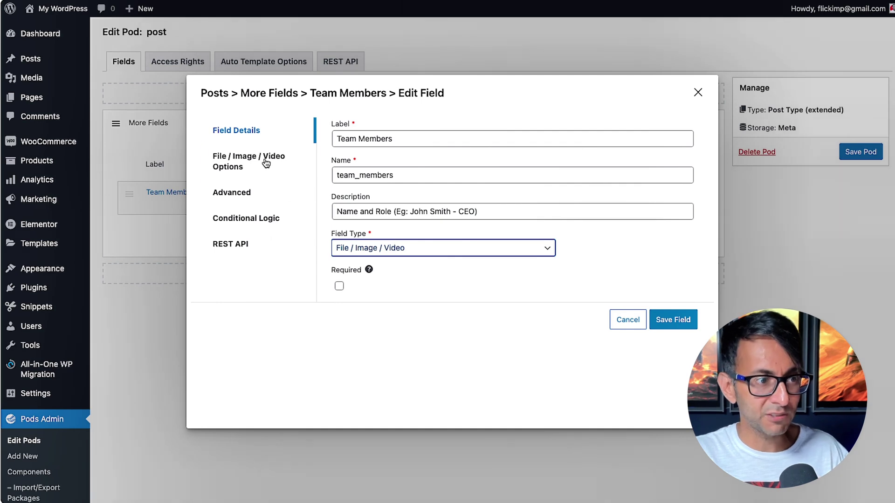
Change further settings in the WordPress admin screens
click(264, 161)
click(372, 140)
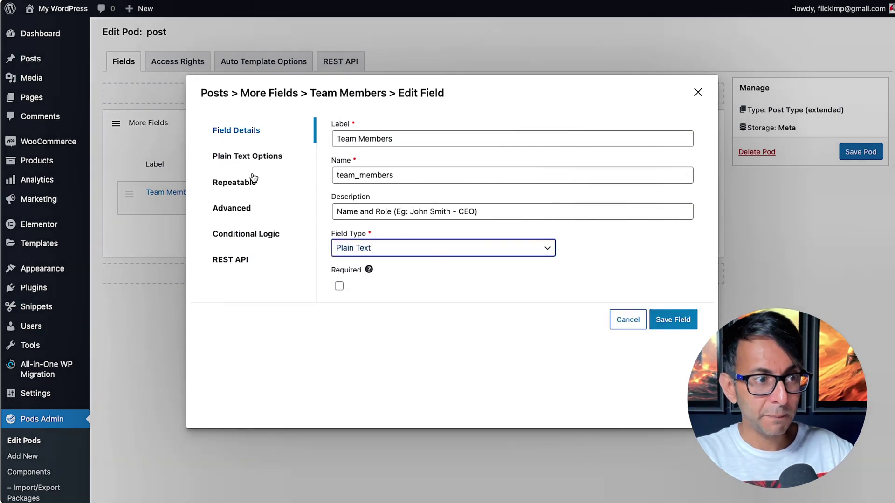
click(254, 181)
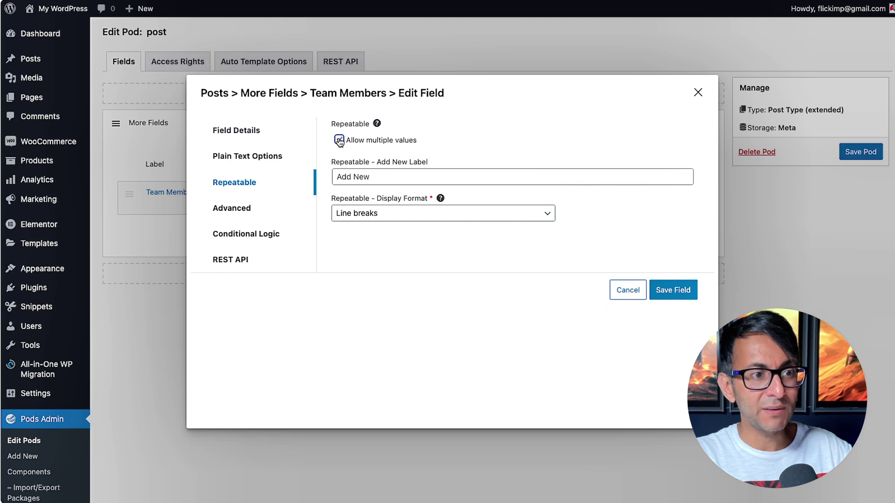
click(339, 140)
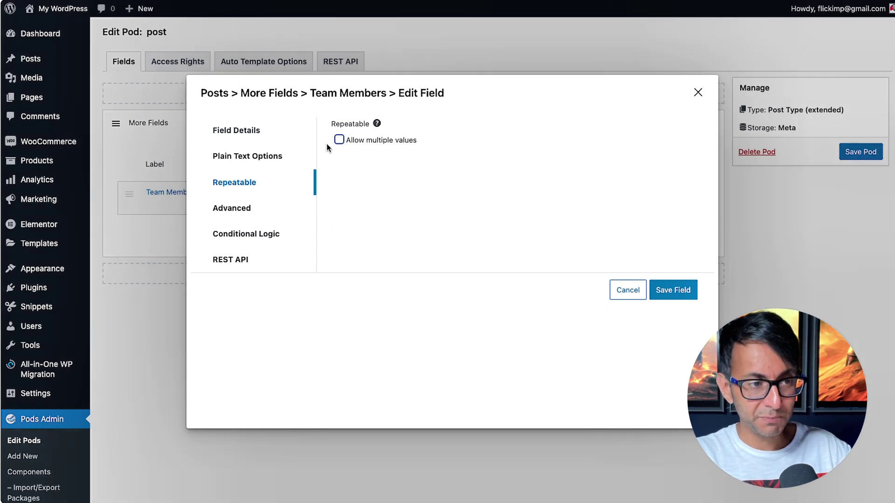
click(339, 141)
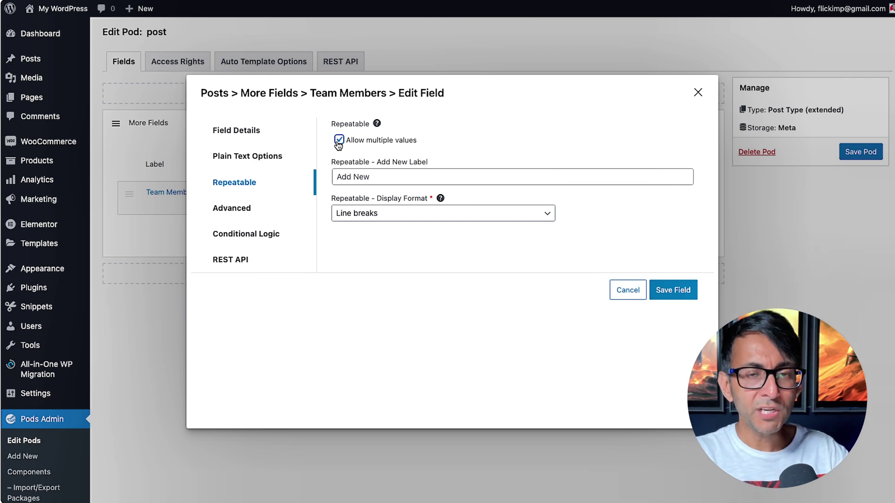
click(251, 131)
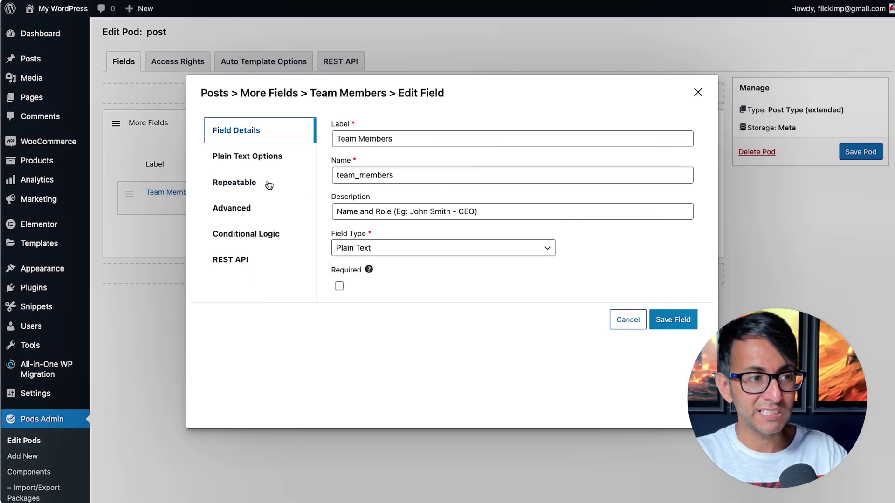
click(269, 185)
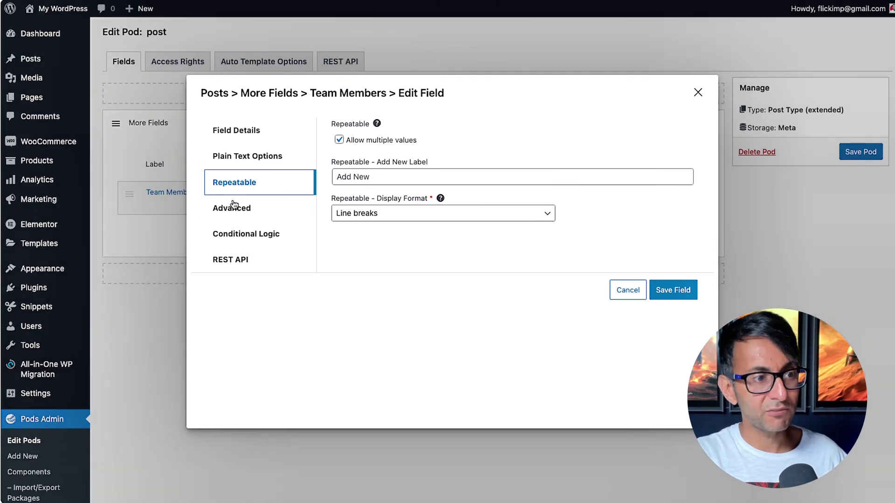
click(235, 206)
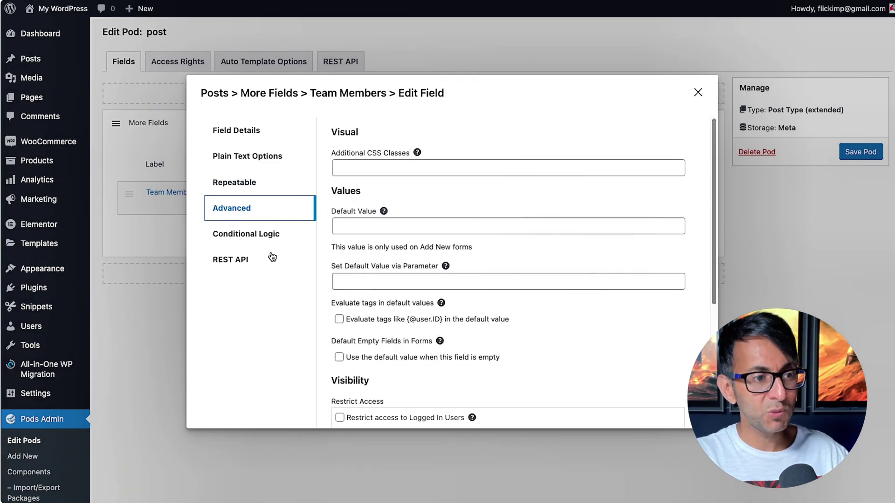
click(273, 233)
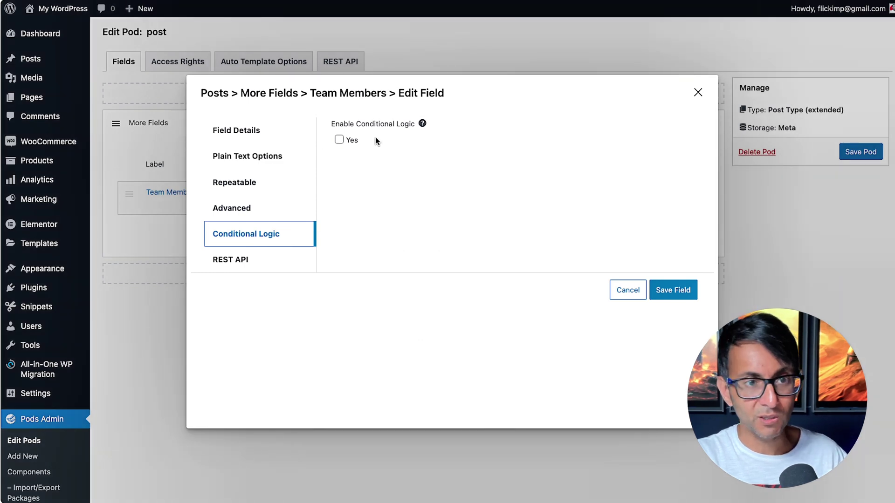
click(339, 140)
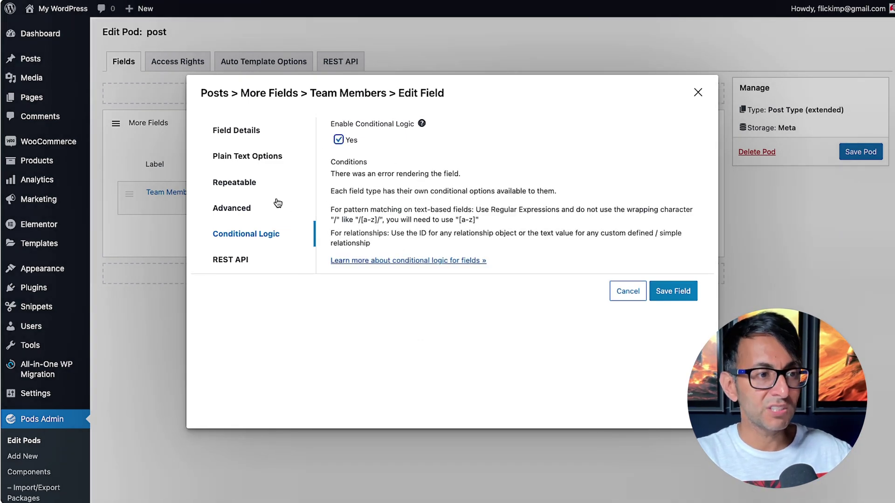
click(347, 141)
click(268, 159)
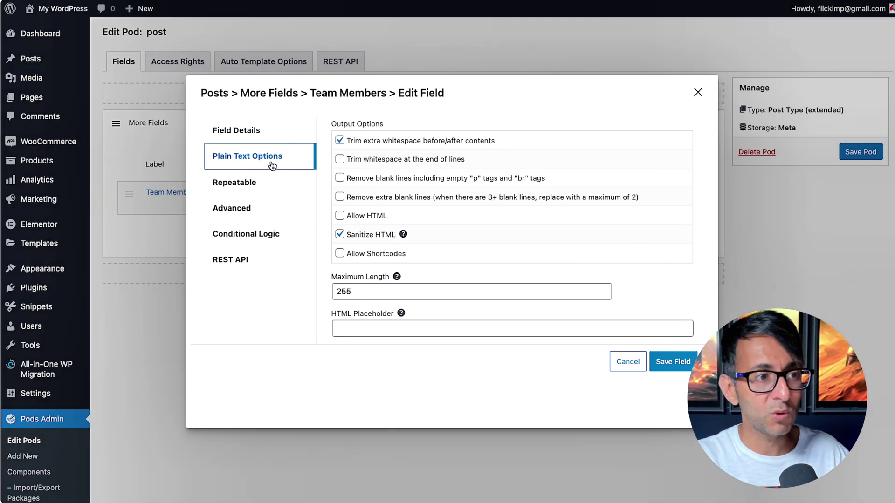
Open the Hello world! post in the block editor
click(256, 133)
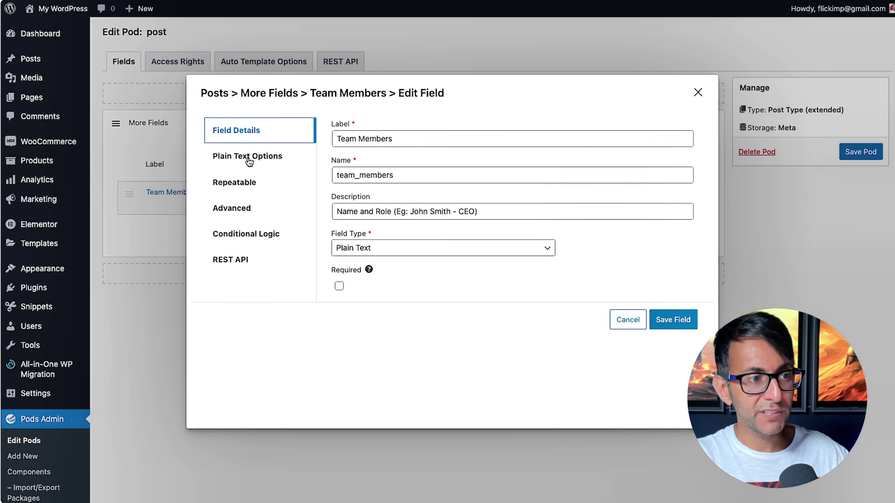
click(249, 161)
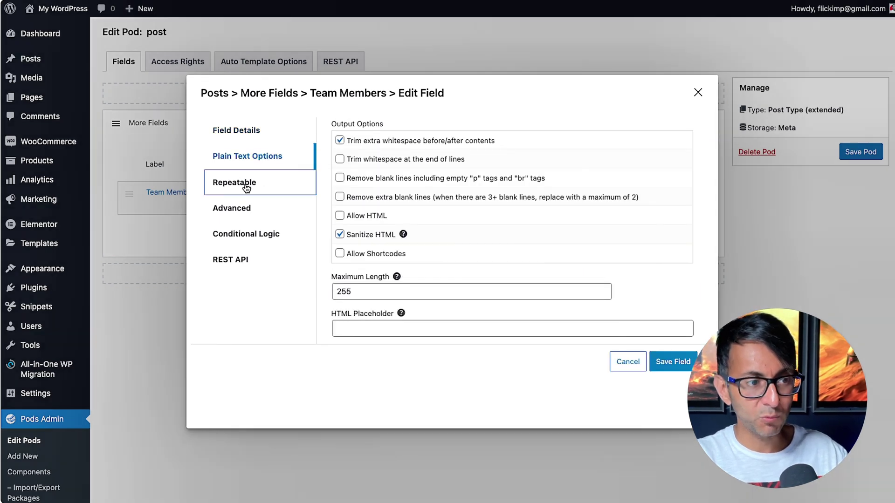
click(246, 187)
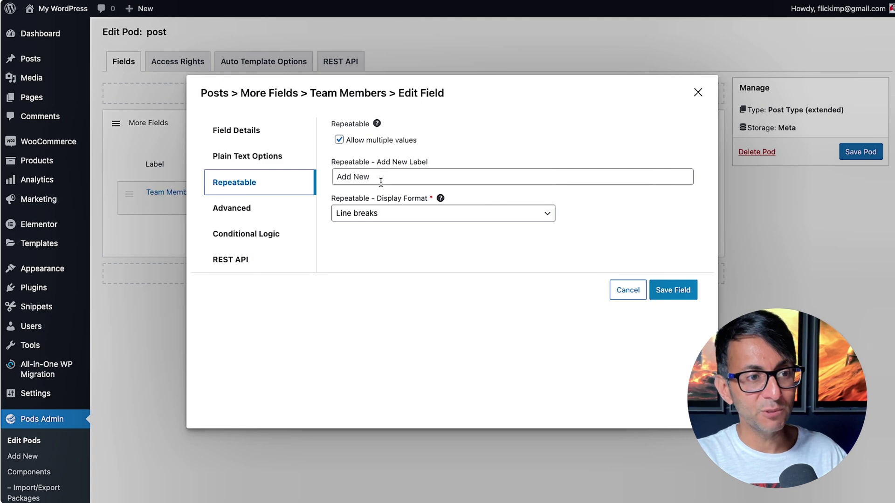
click(377, 178)
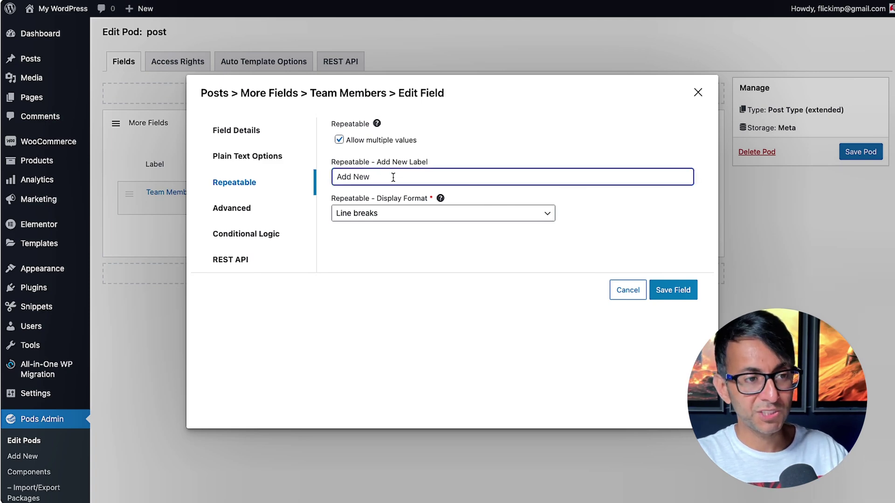
click(401, 213)
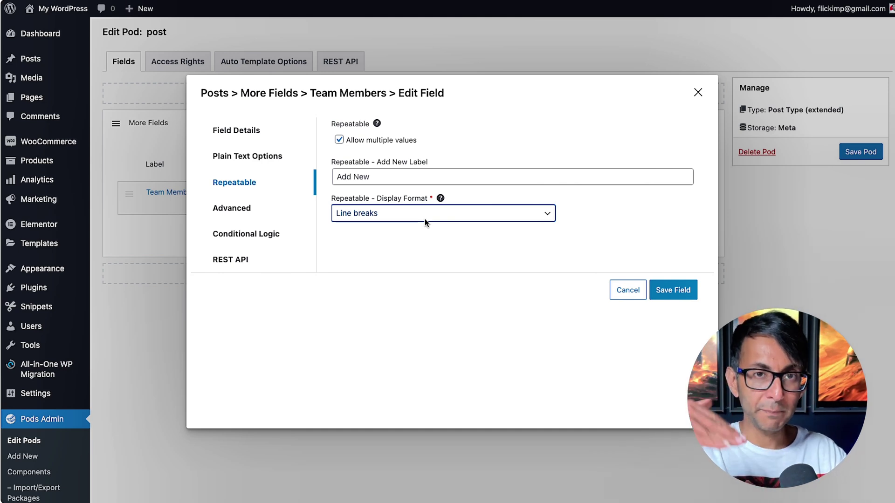
click(425, 214)
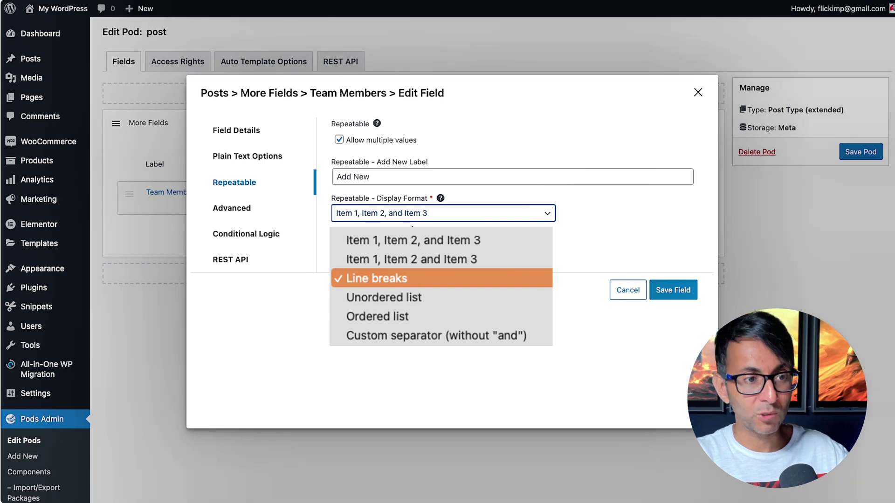
click(411, 259)
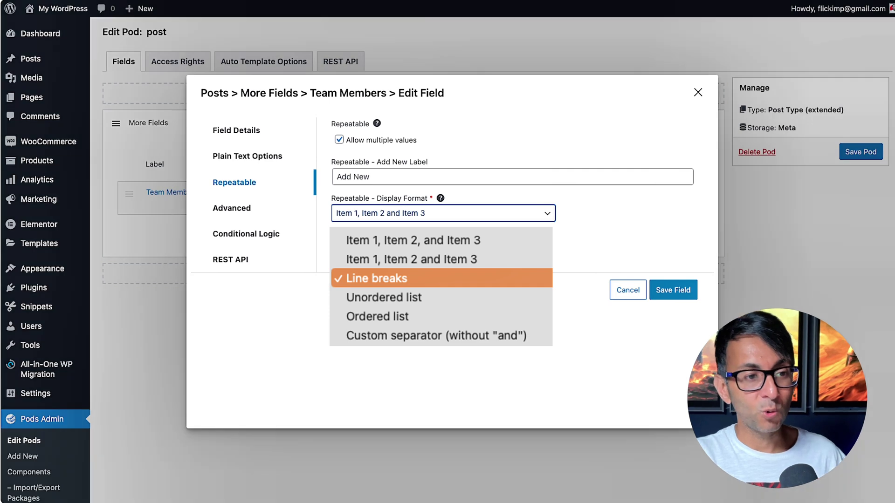
key(Down)
key(Down)
key(Down)
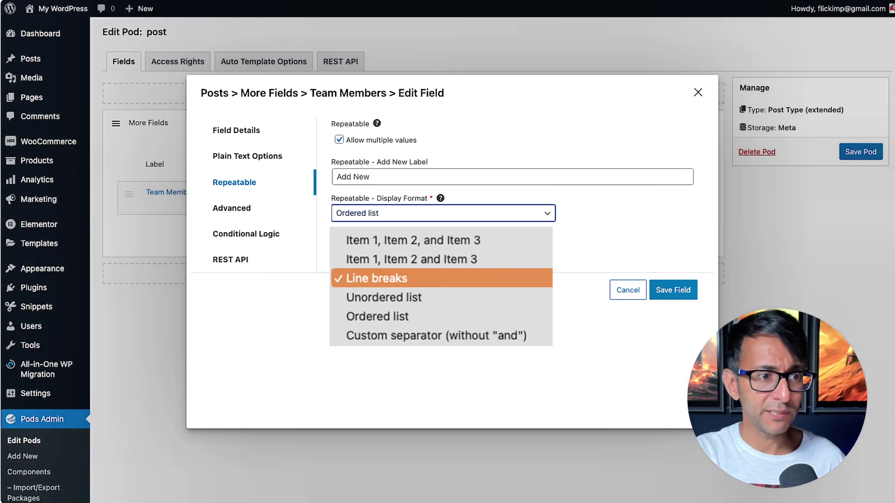
key(Up)
key(Up)
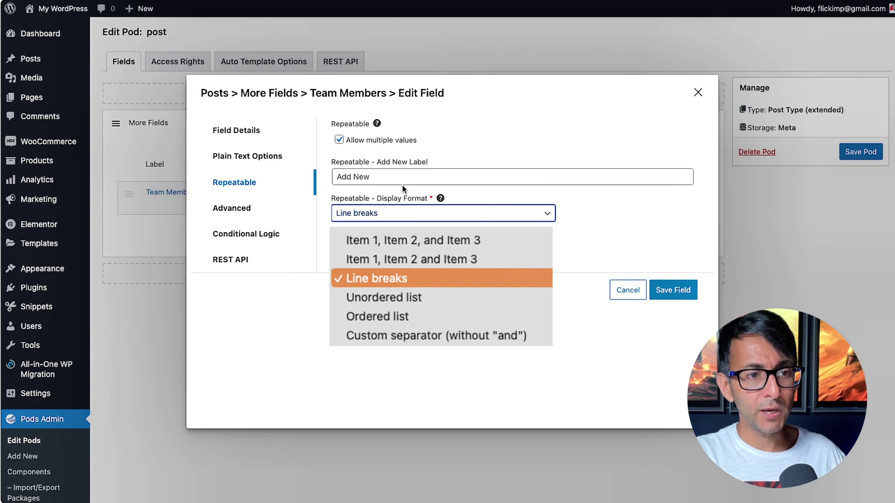
click(680, 292)
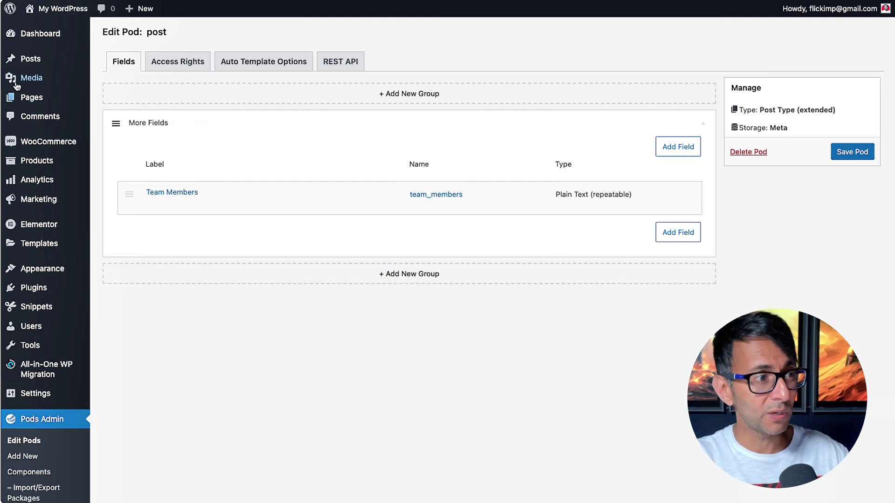
mouse_move(29, 63)
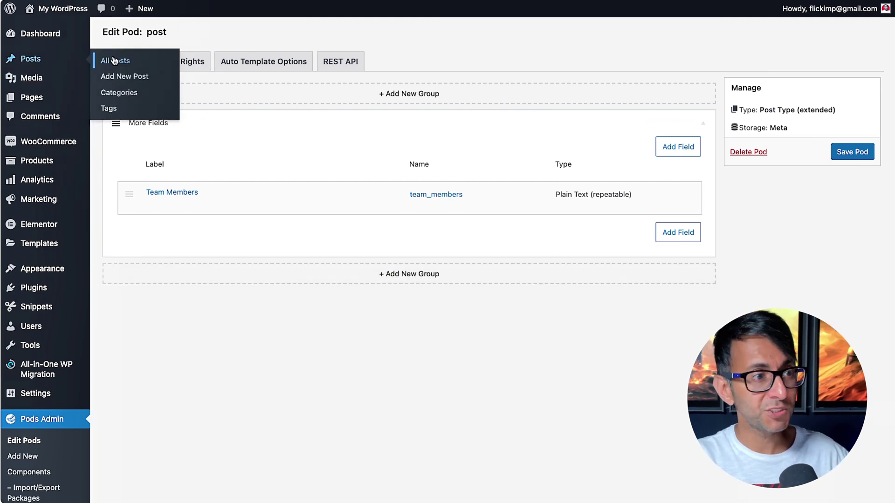
click(114, 60)
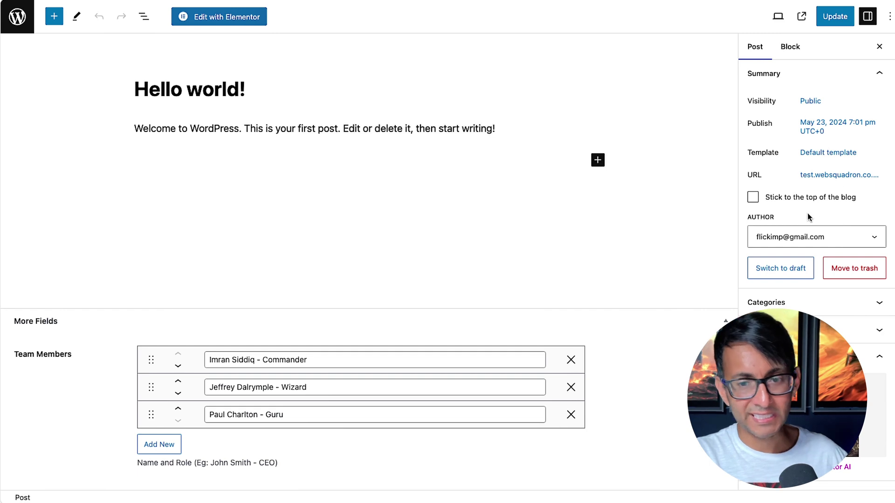
In Hello world!, add 'Gollum - Bug' as second team member, delete the Wizard row, and update
click(304, 389)
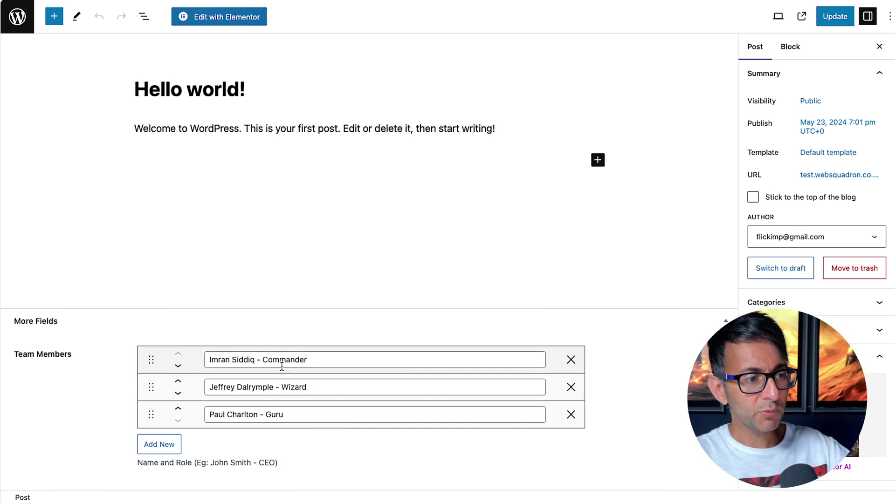
click(160, 448)
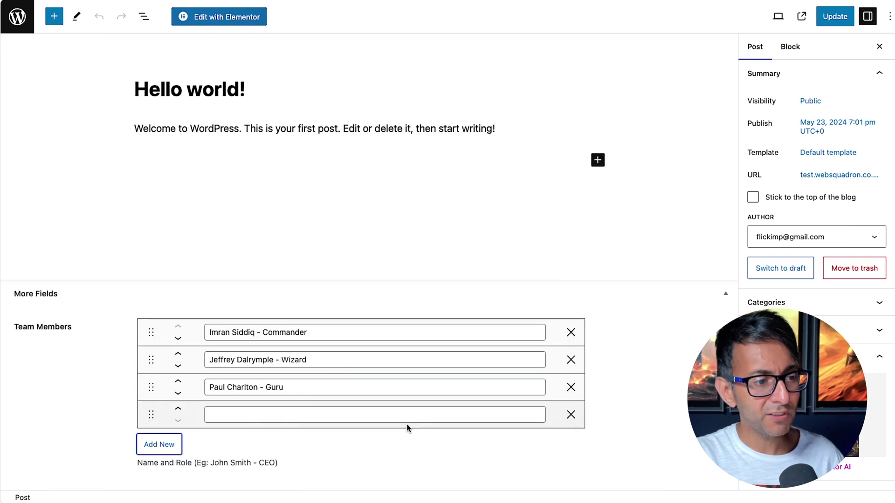
click(310, 417)
text(Gollum - Bug)
drag(150, 415, 150, 360)
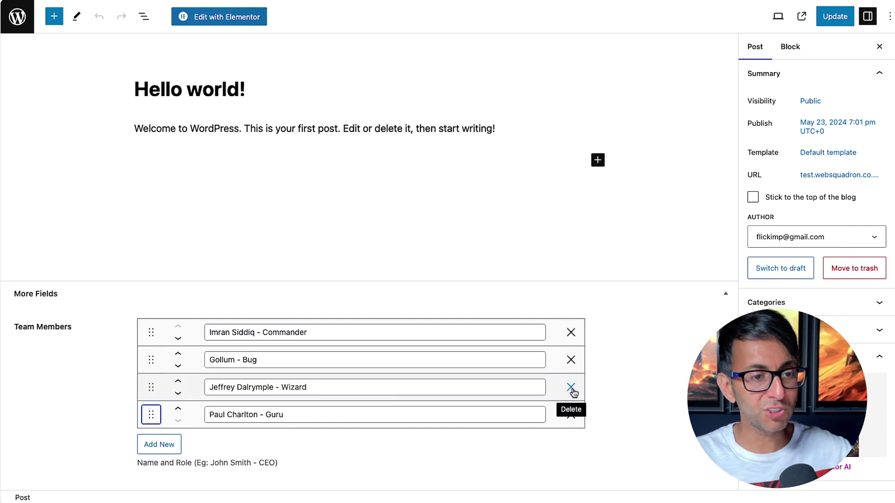
click(571, 389)
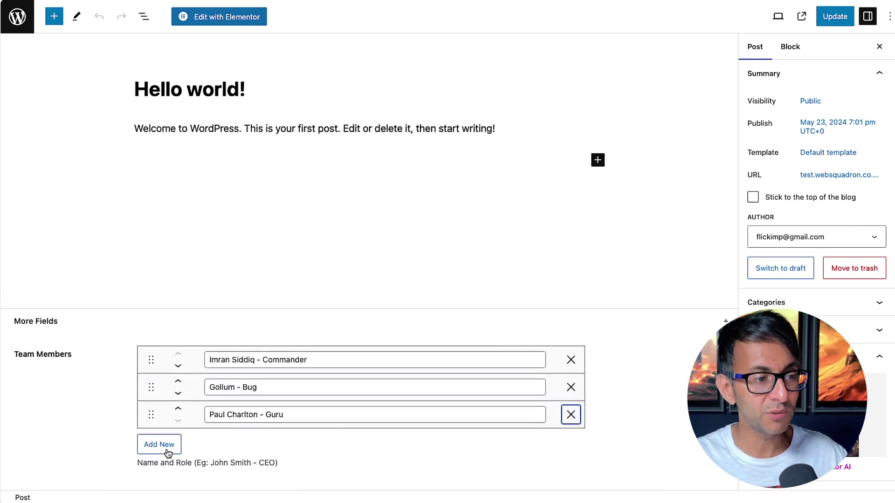
drag(136, 462, 352, 469)
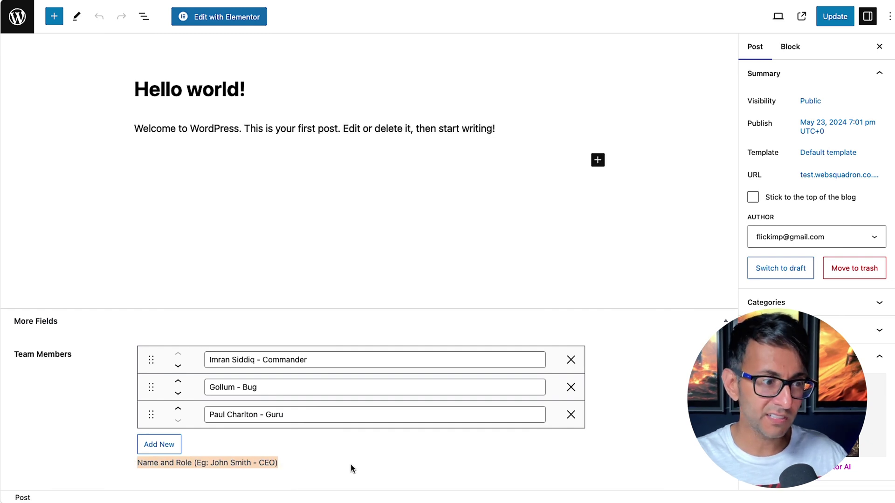
click(351, 464)
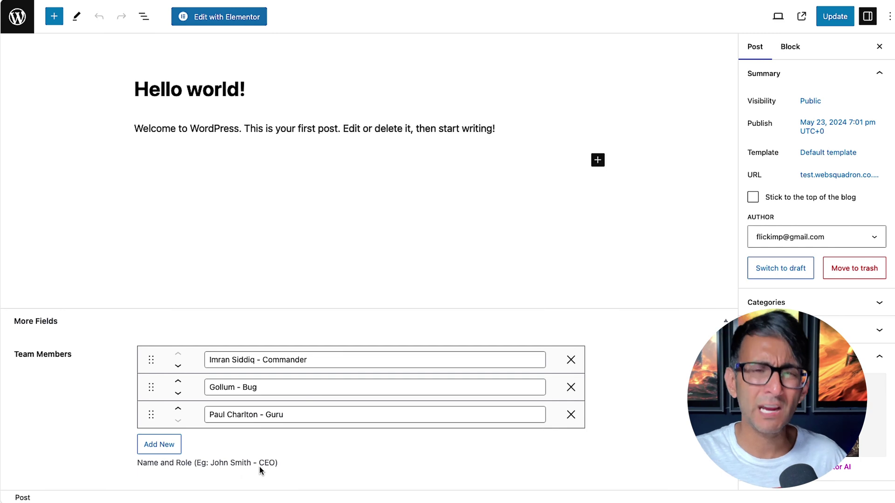
click(836, 17)
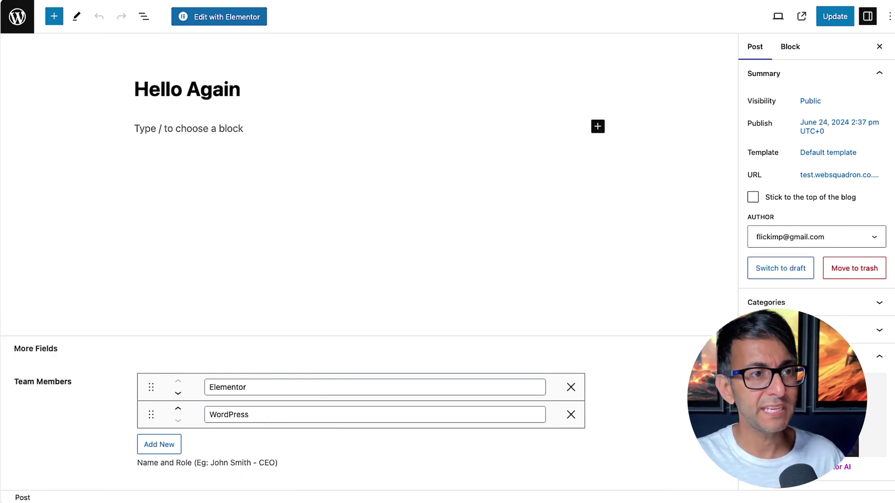
In Hello Again, add a WooCommerce team member row at the top and update
click(150, 447)
click(237, 411)
text(WooCommerce)
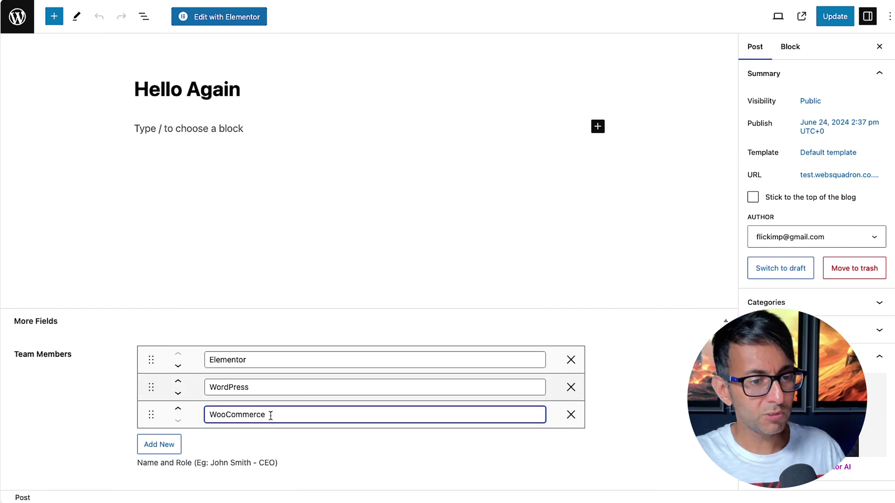
drag(151, 414, 150, 362)
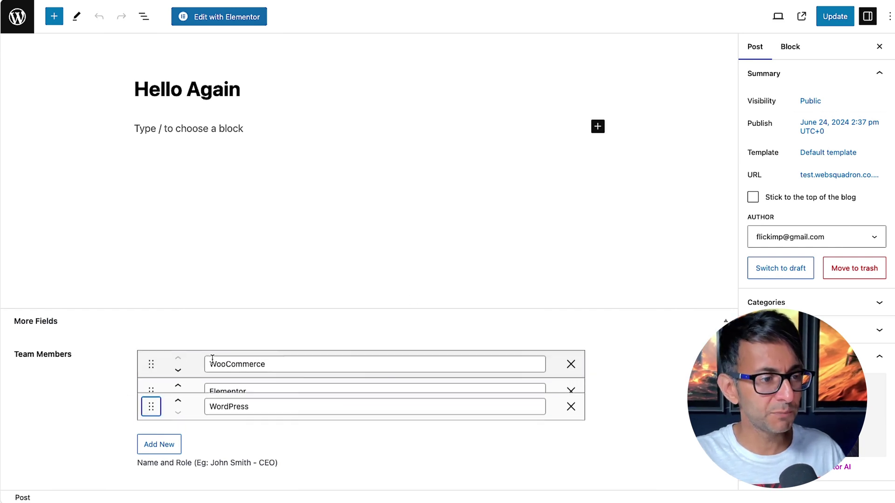
click(829, 18)
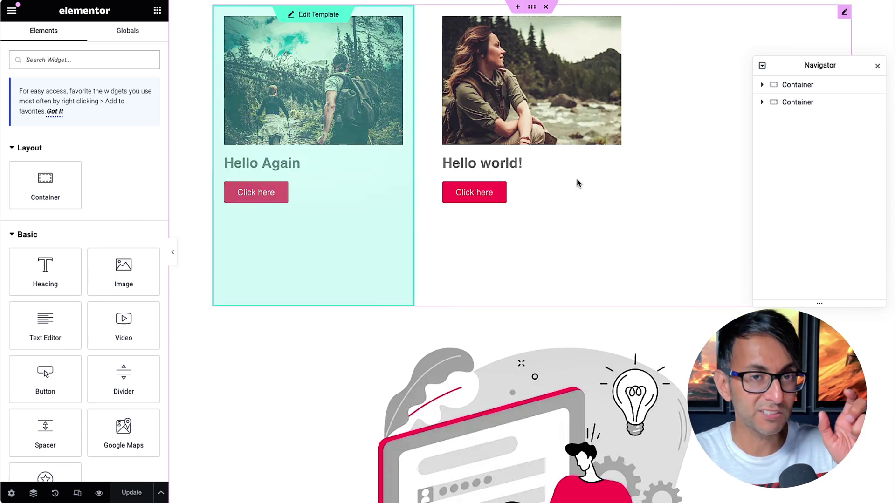
In the loop item template, place a Heading widget between Post Title and Button
click(317, 15)
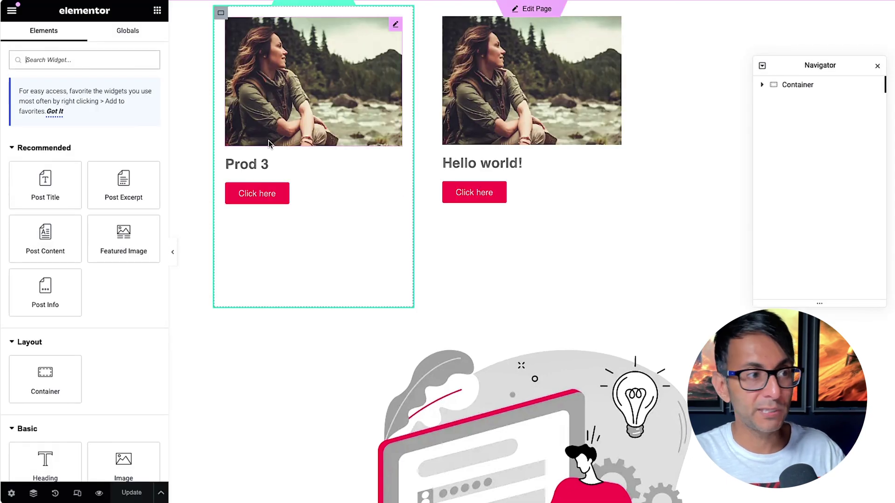
click(121, 57)
text(head)
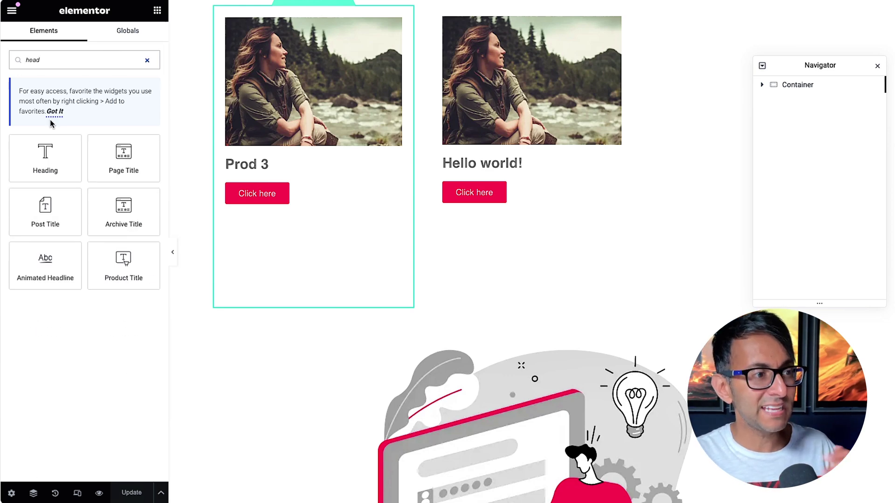
click(52, 149)
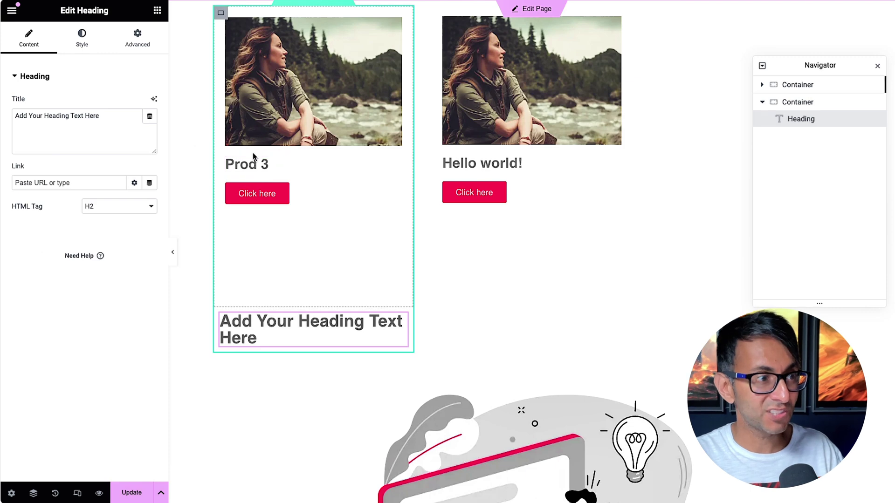
drag(397, 326, 315, 169)
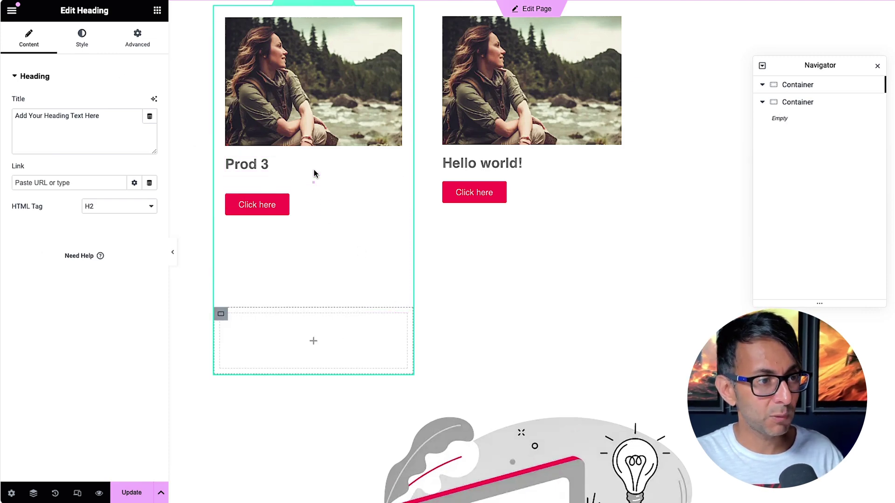
click(149, 117)
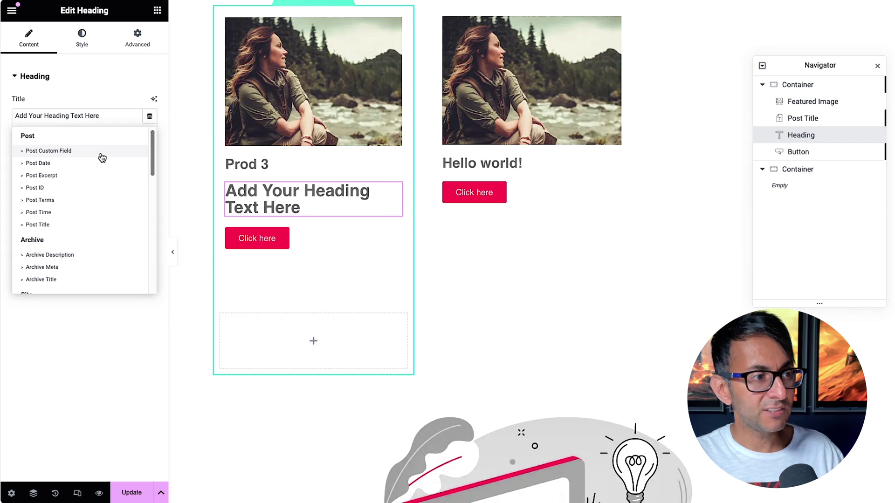
Set the heading's dynamic tag to Pods Field with key Team Members and update the template
drag(150, 153, 150, 269)
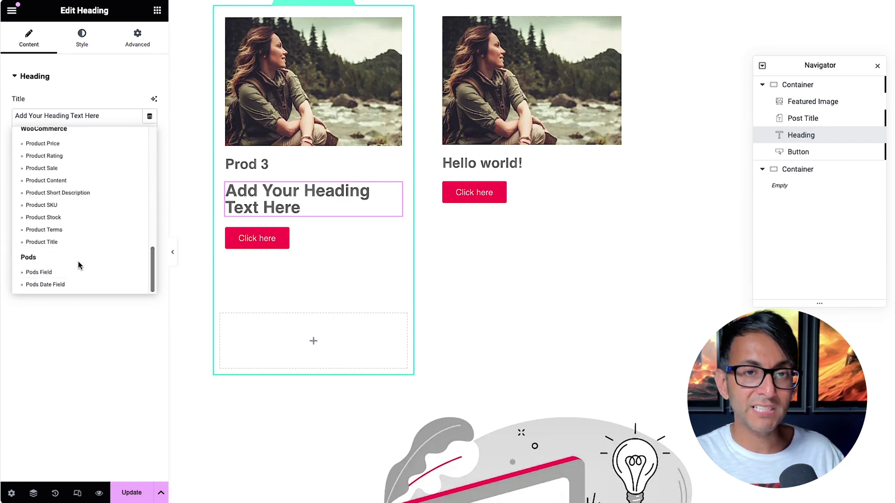
click(55, 276)
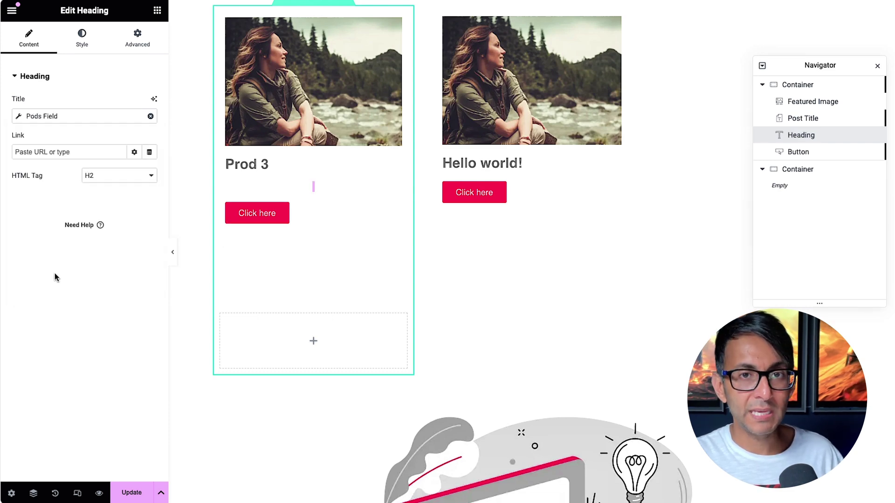
click(20, 116)
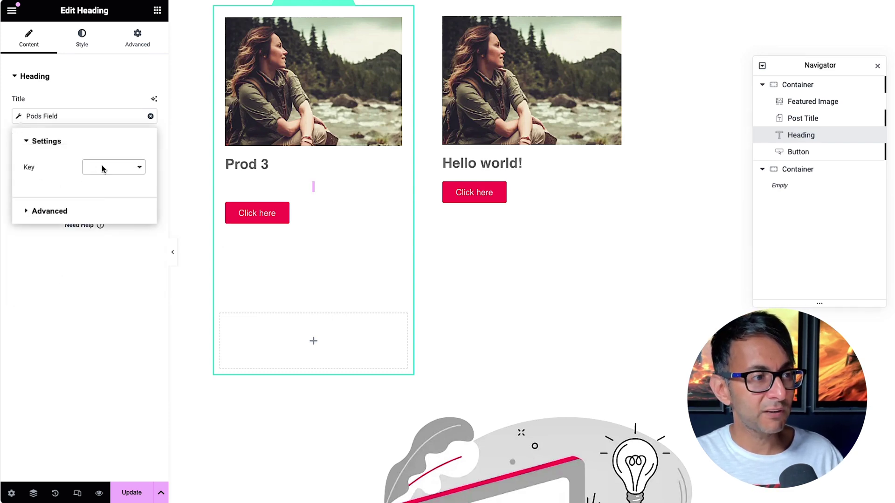
click(121, 190)
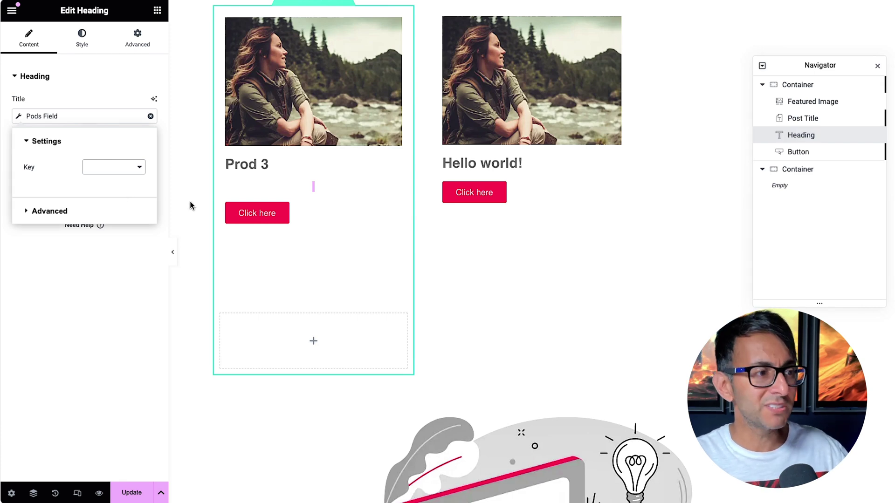
click(134, 493)
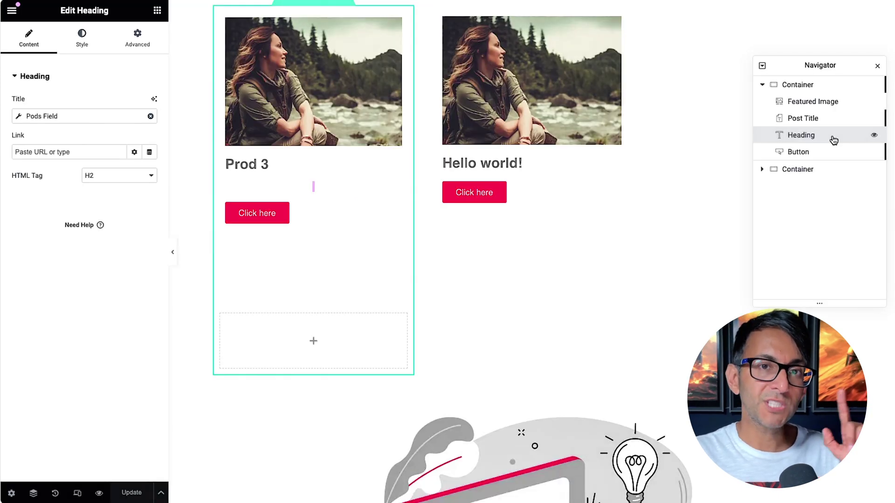
Delete the Heading widget and add a Shortcode widget below the title with [pods field="team_members"]
right_click(833, 136)
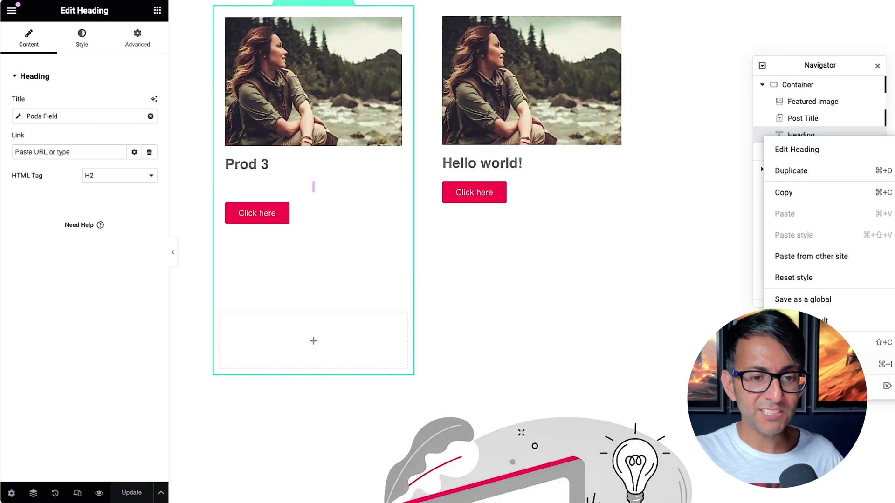
click(858, 385)
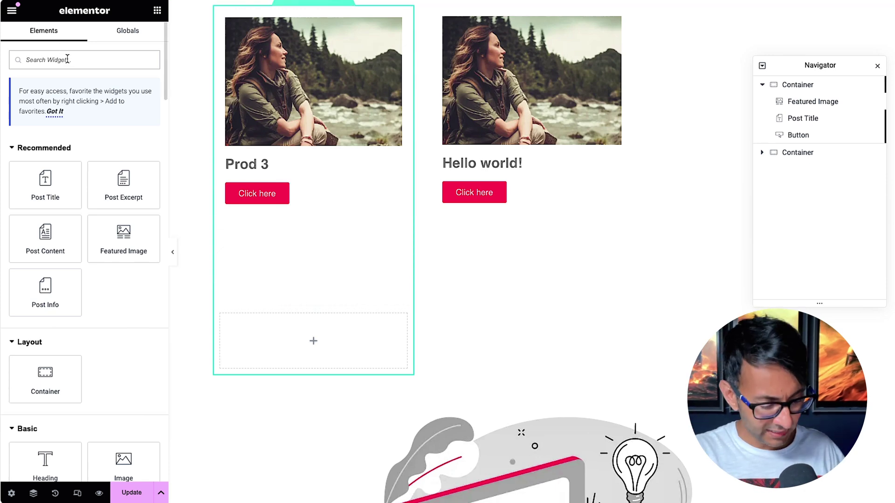
text(short)
drag(55, 149, 289, 169)
click(95, 163)
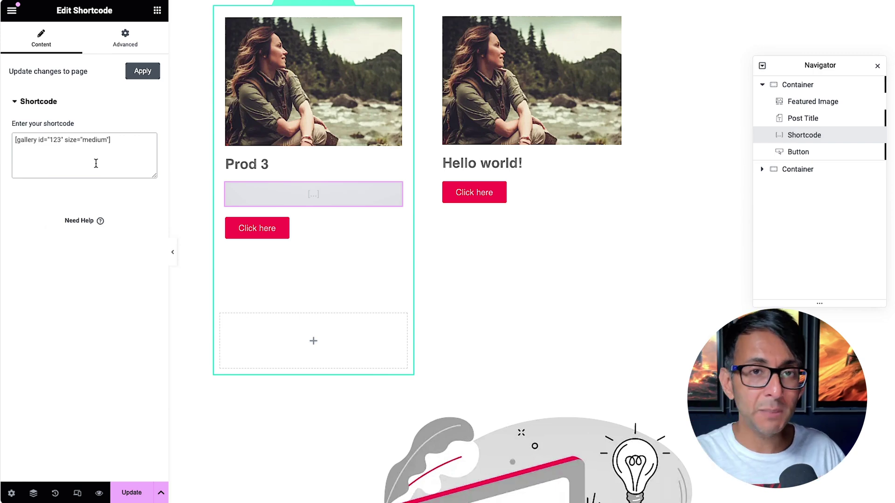
text([pods field="team_members"])
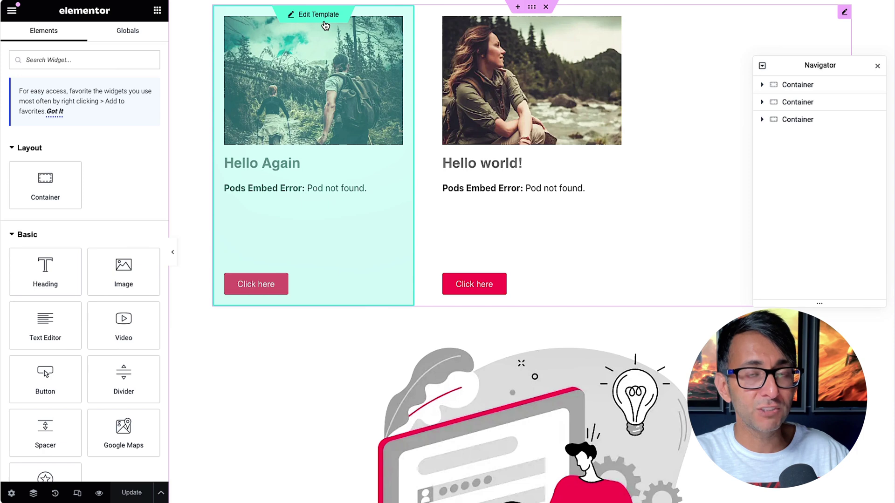
Add a Text Editor widget holding the team_members shortcode, with no trailing blank line
click(326, 25)
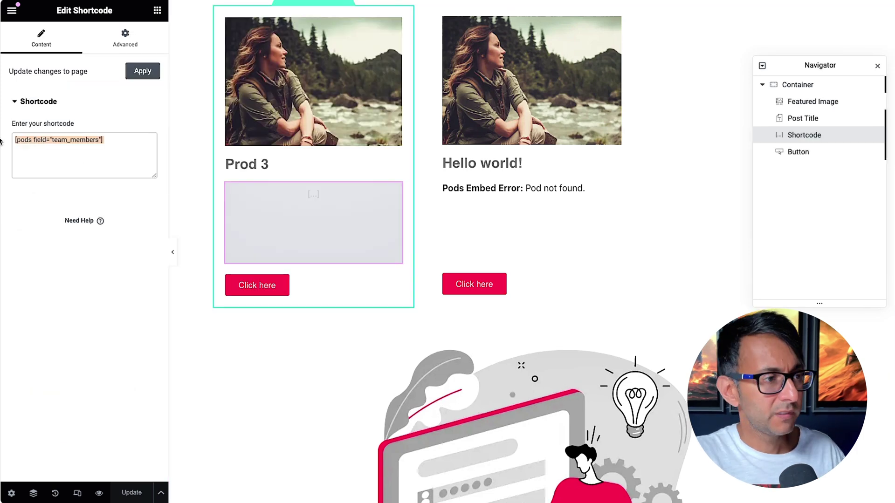
click(157, 12)
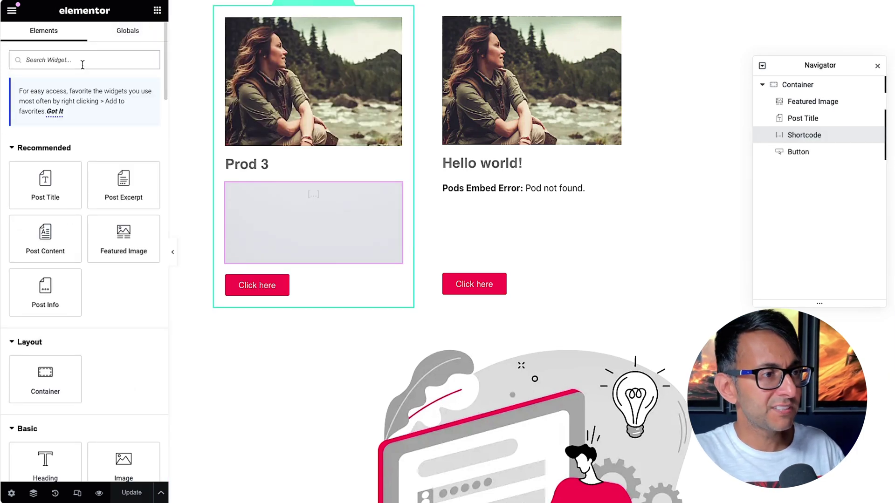
text(text)
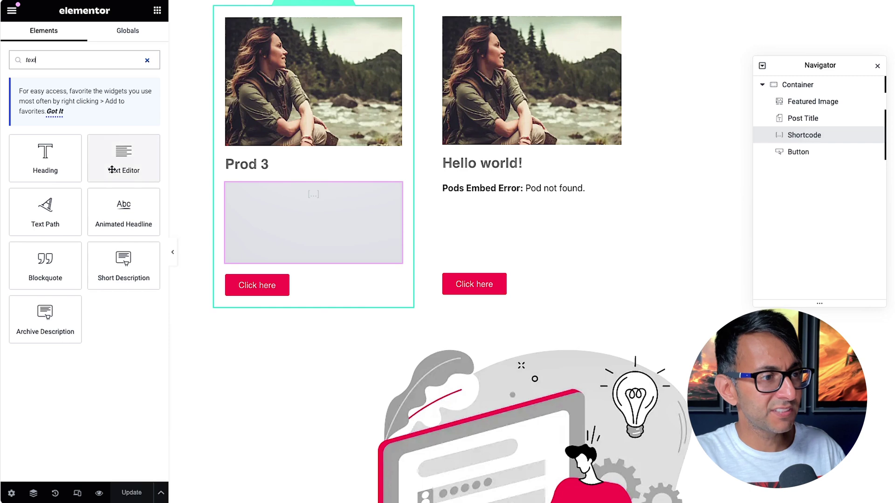
drag(117, 163, 272, 184)
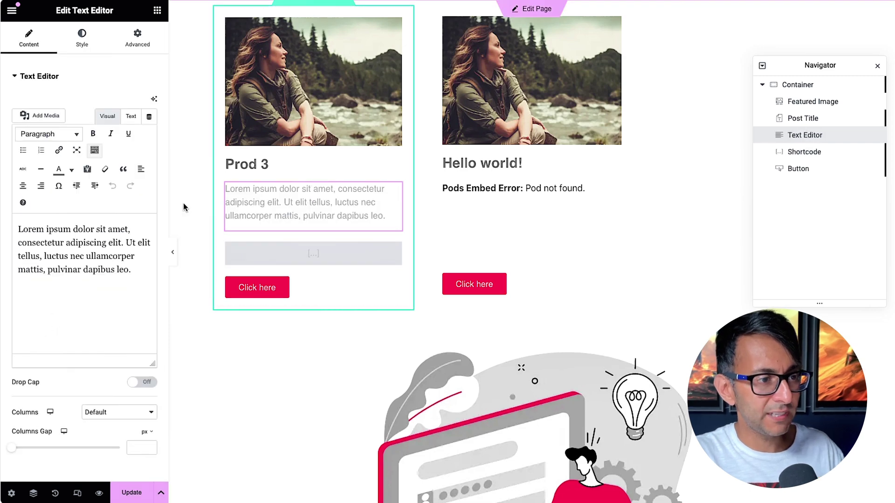
click(126, 223)
key(super+a)
key(BackSpace)
click(131, 116)
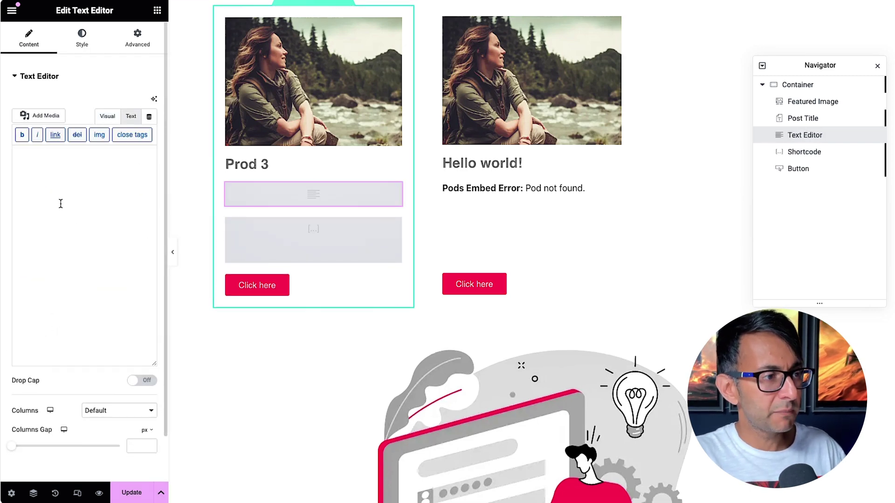
click(100, 168)
text([pods field="team_members"])
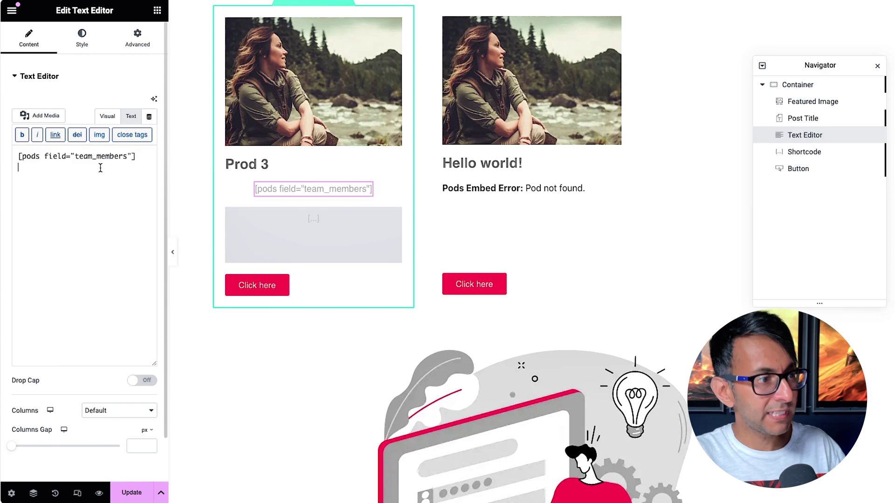
key(BackSpace)
Set the text's typography size to 29 with the blue global colour and update
click(82, 36)
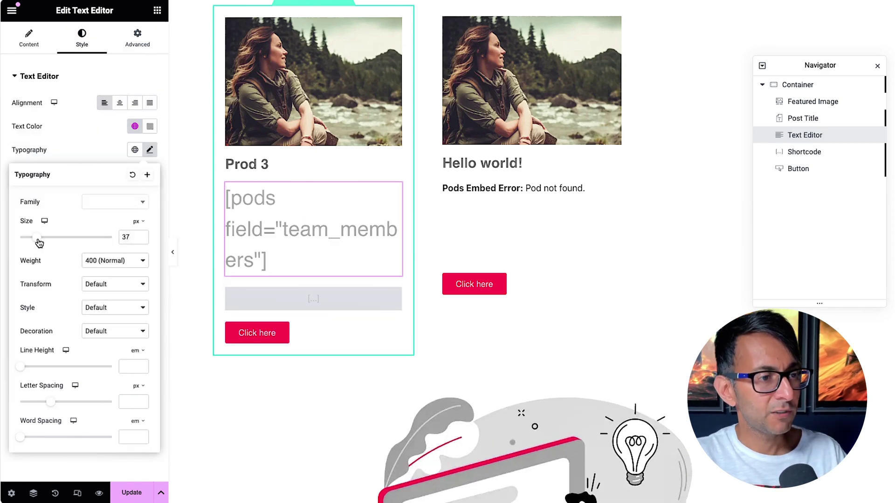
drag(37, 238, 33, 238)
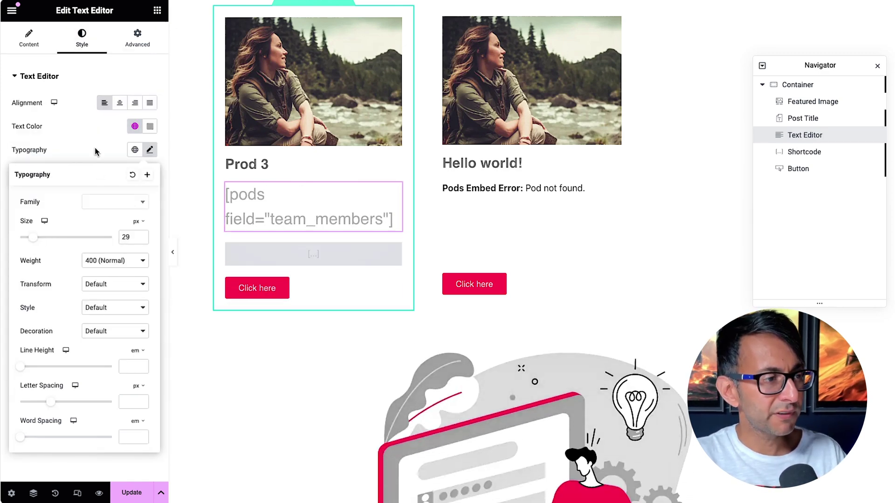
click(135, 131)
click(66, 290)
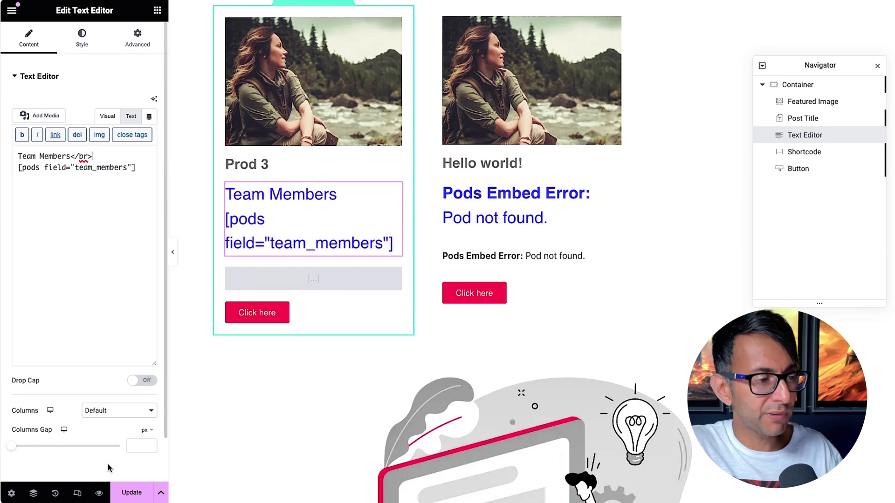
click(126, 494)
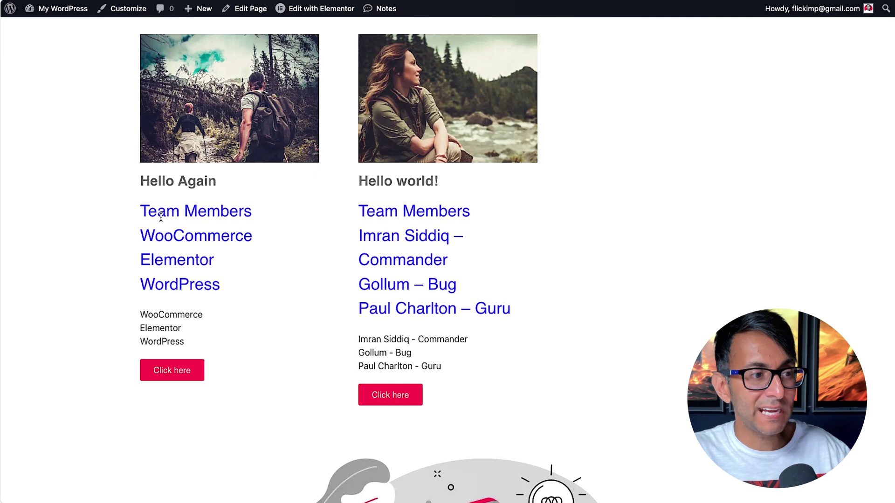
Highlight the Team Members heading on the live page
drag(138, 211, 255, 212)
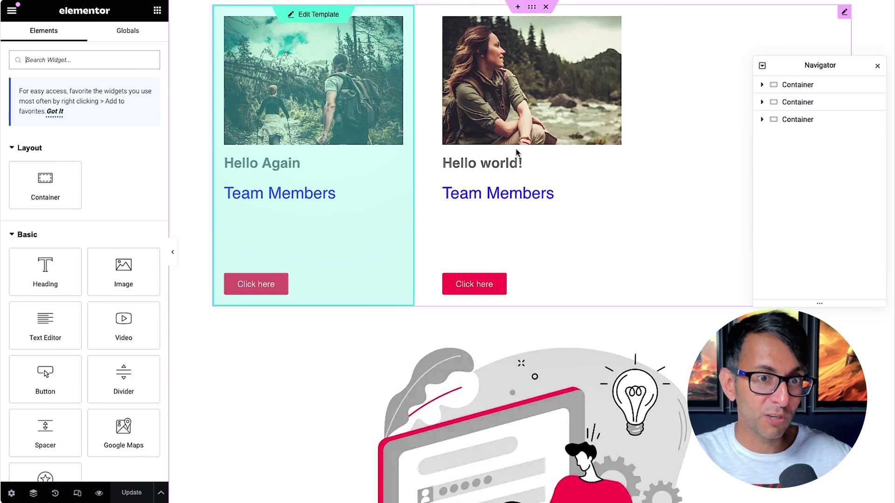
Replace the shortcode text with a 'Team Members' repeat-header span and repeat-text div around the shortcode
click(324, 14)
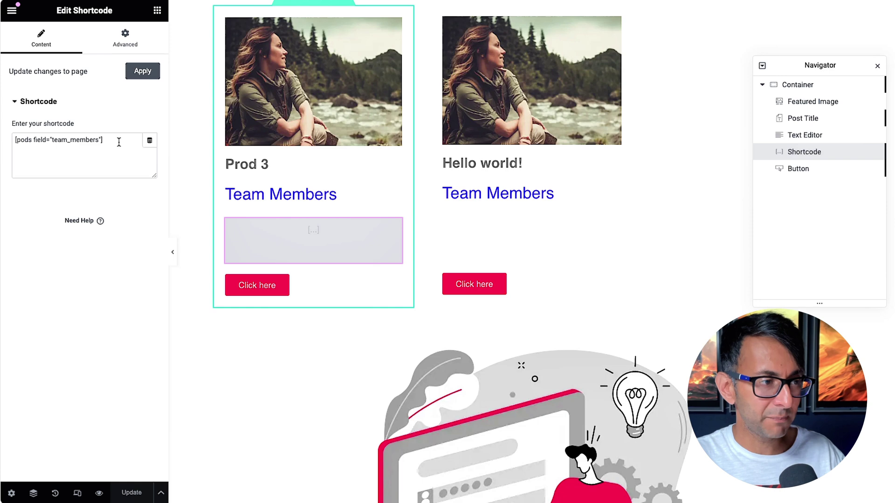
drag(118, 140, 5, 140)
text(<span class="repeat-header">Team Members</span> <br> <div class="repeat-text">[pods field="team_members"]</div>)
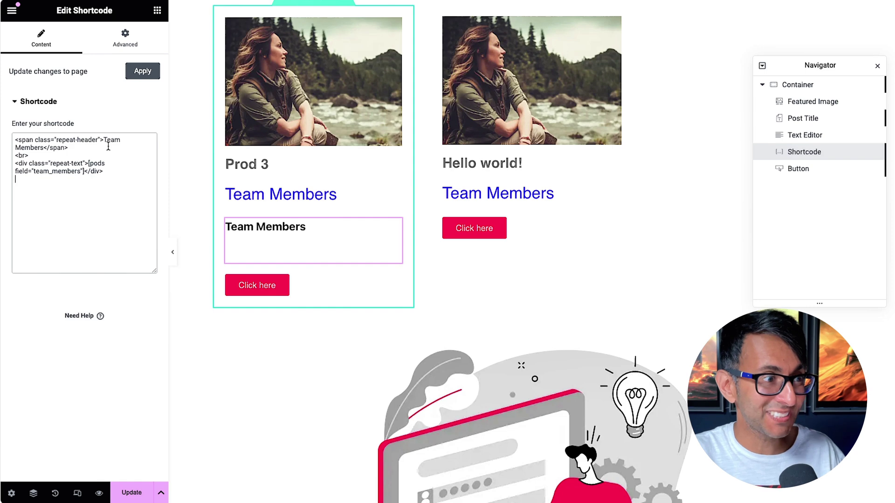
drag(34, 163, 115, 191)
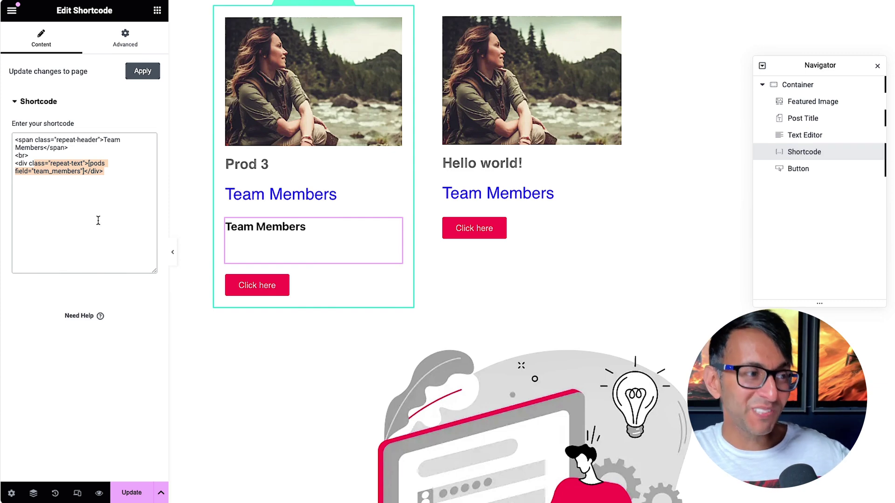
click(97, 196)
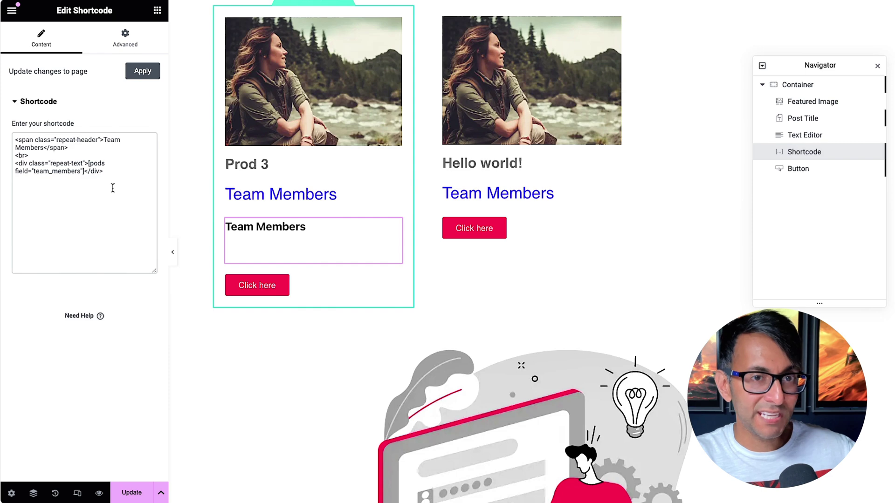
Open the Shortcode widget's Advanced Custom CSS and review its 17px font-size and margin-top rules
click(125, 37)
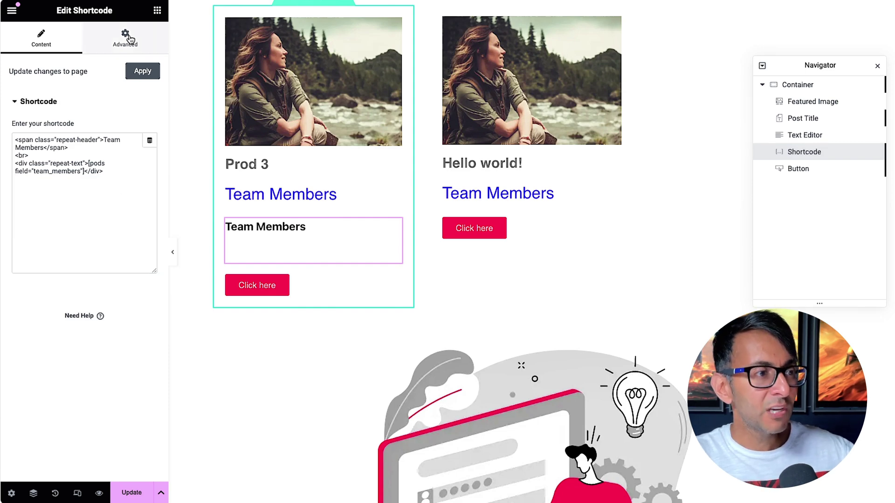
scroll(122, 263, down, 5)
click(105, 397)
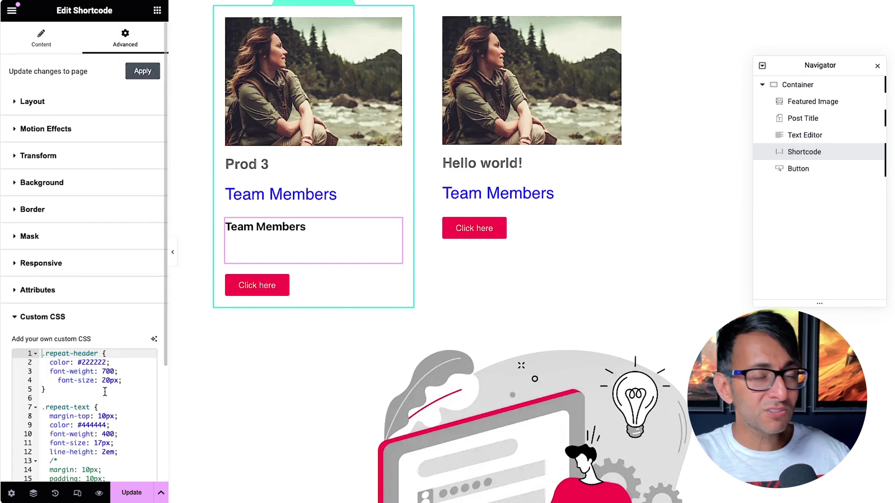
scroll(124, 341, down, 4)
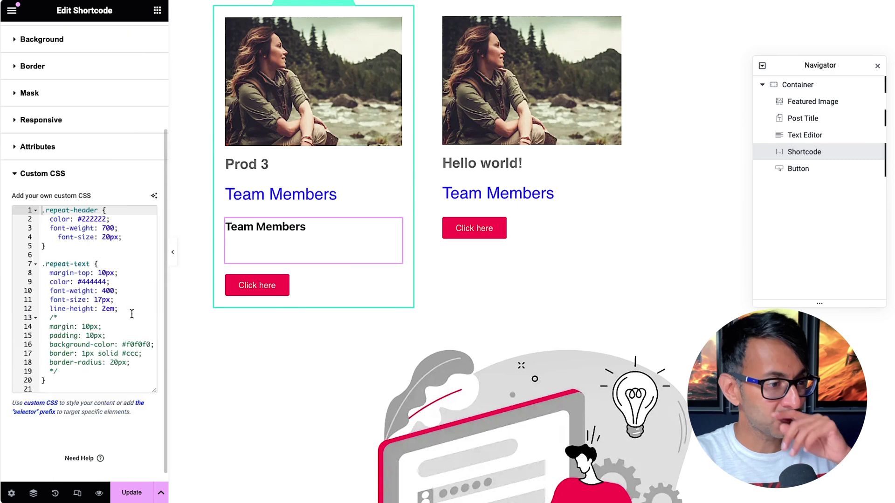
drag(167, 284, 225, 284)
click(180, 285)
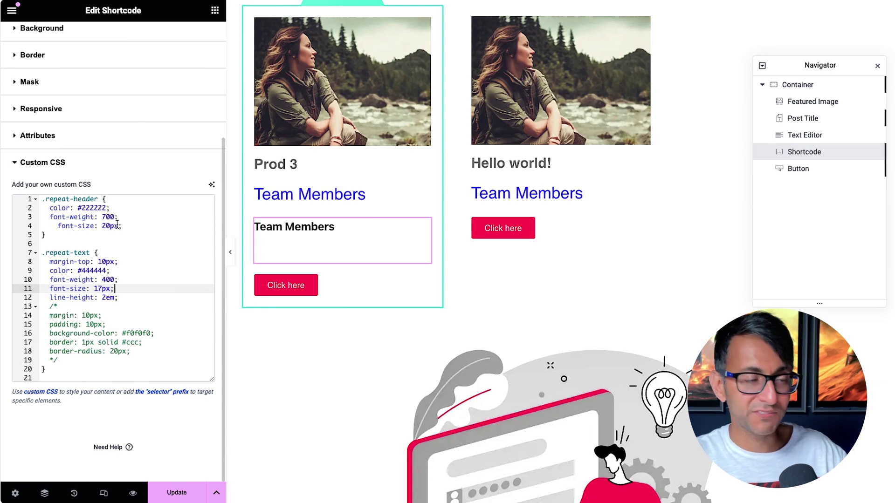
click(150, 262)
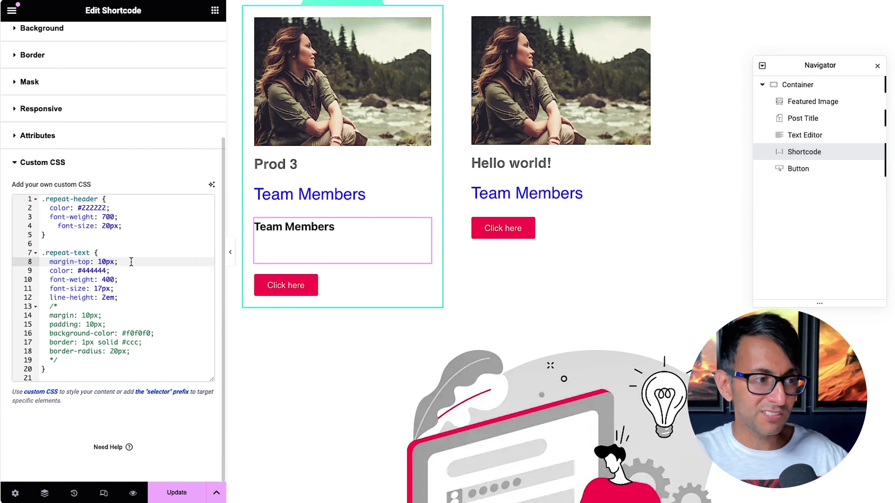
click(124, 289)
key(shift+Left)
key(shift+Left)
key(shift+Left)
key(shift+Left)
key(shift+Left)
key(shift+Right)
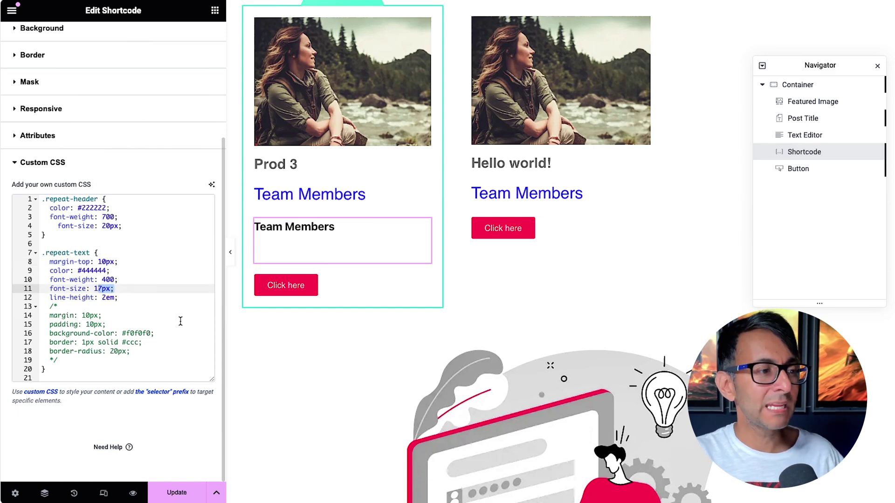
Delete the /* and */ markers to enable the margin, padding, background, border and radius rules
click(183, 316)
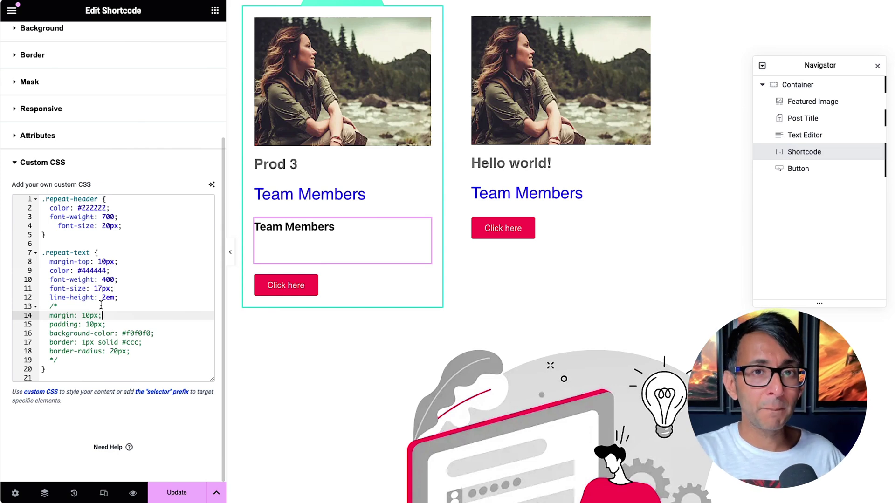
click(69, 305)
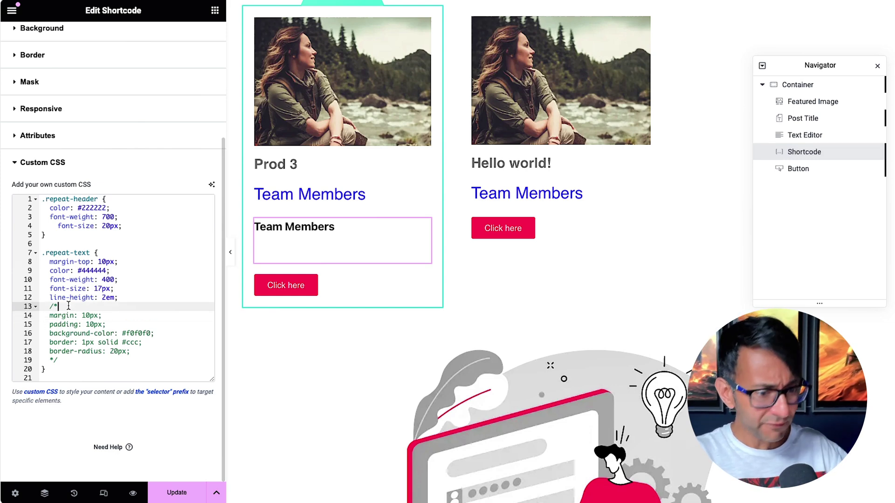
key(BackSpace)
key(BackSpace)
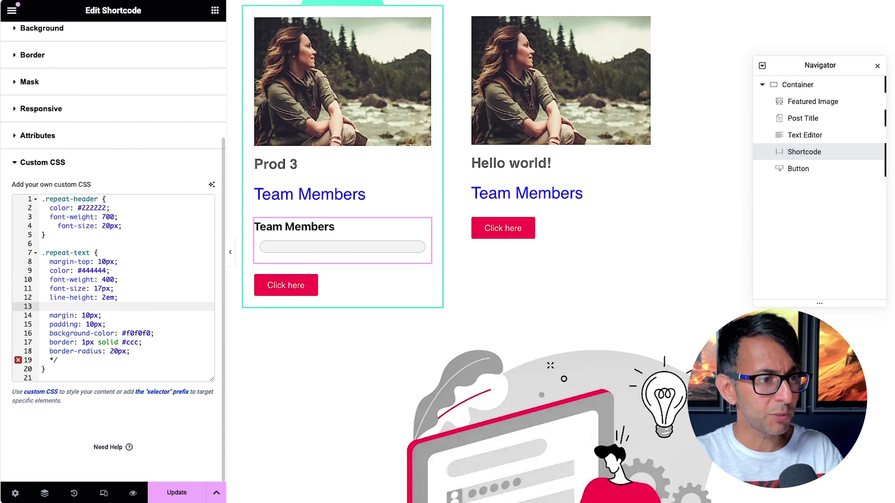
key(BackSpace)
key(BackSpace)
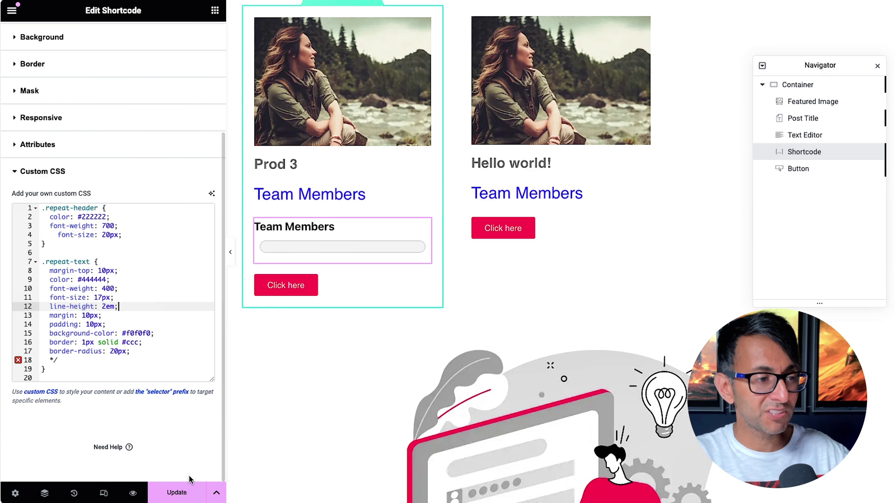
click(69, 362)
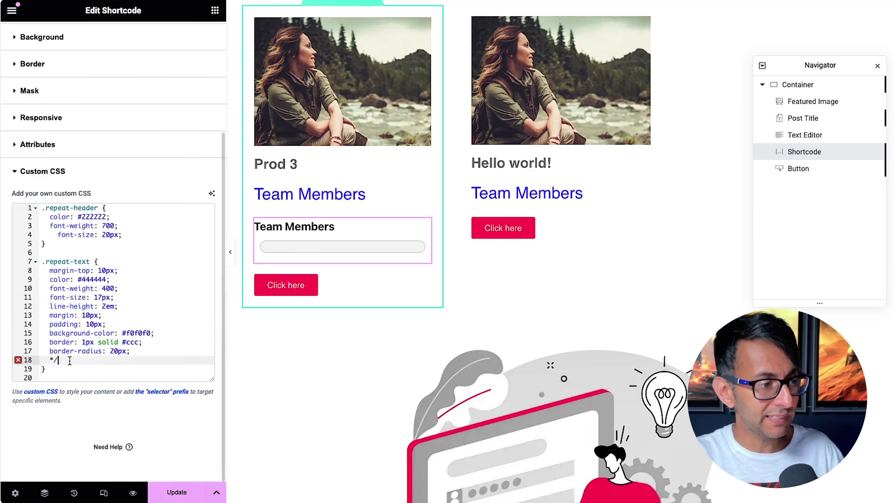
key(BackSpace)
key(BackSpace)
key(BackSpace)
key(BackSpace)
key(BackSpace)
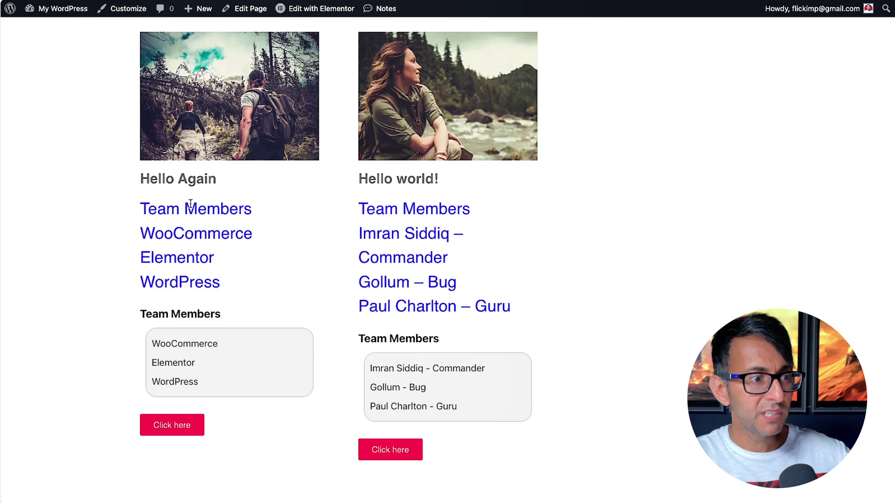
Scroll down the live page to review both team lists
scroll(215, 247, down, 1)
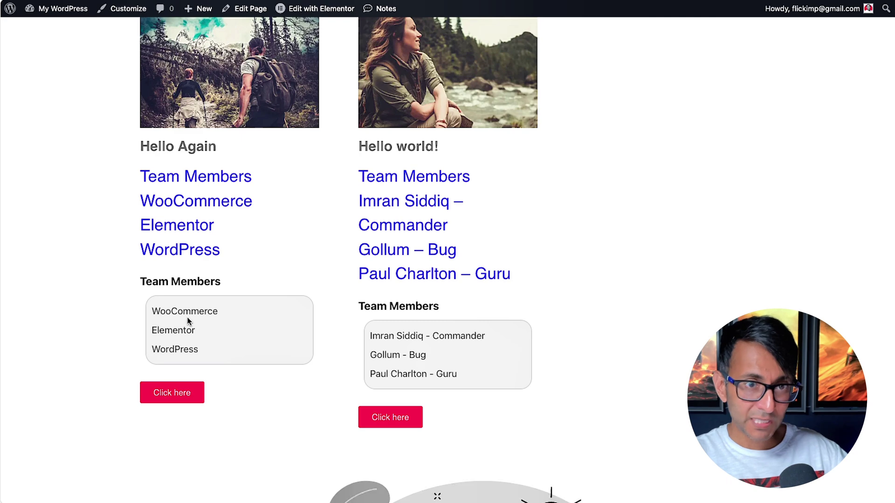
scroll(355, 336, down, 2)
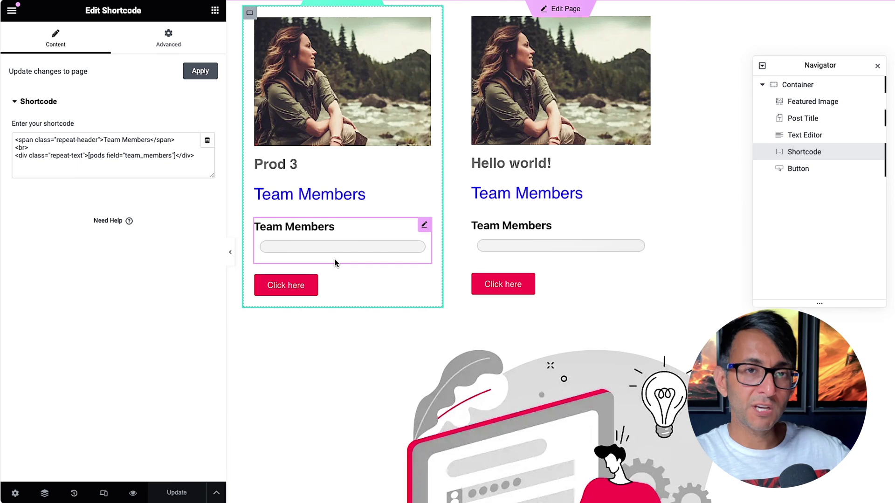
Review the repeat-text div and pods team_members shortcode markup, adding an empty line after it
drag(195, 155, 175, 155)
key(ctrl+a)
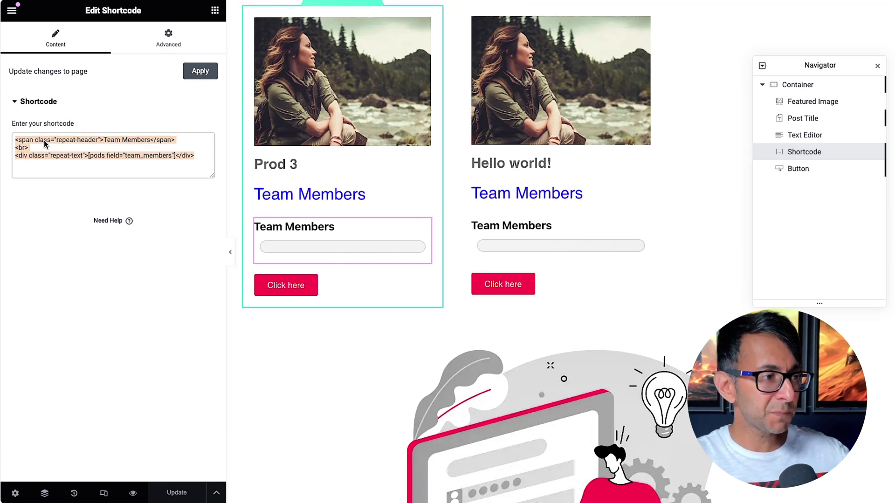
click(115, 169)
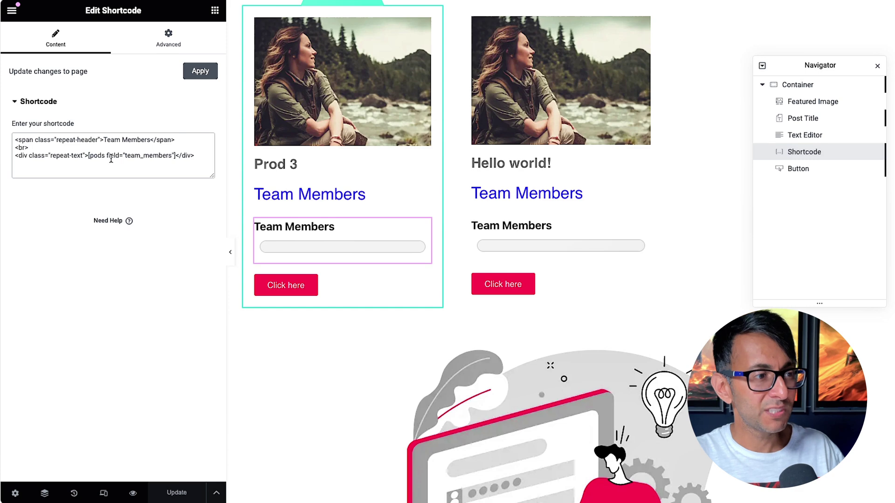
drag(88, 156, 183, 162)
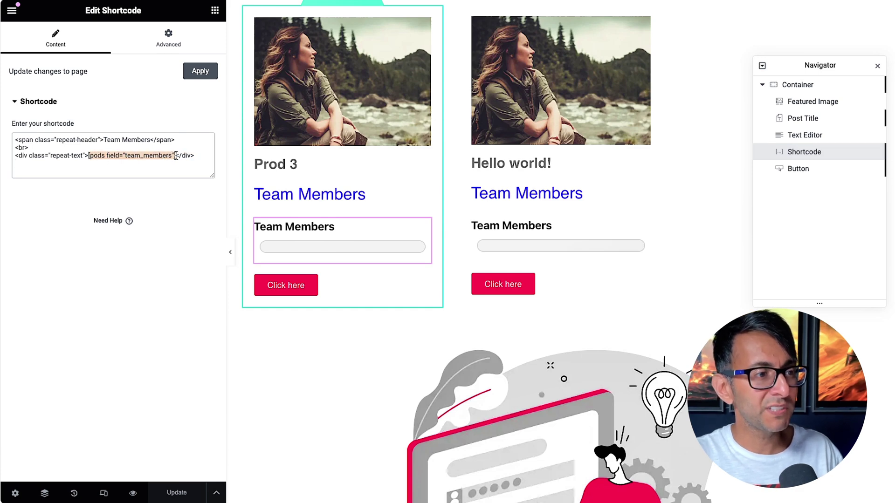
click(177, 168)
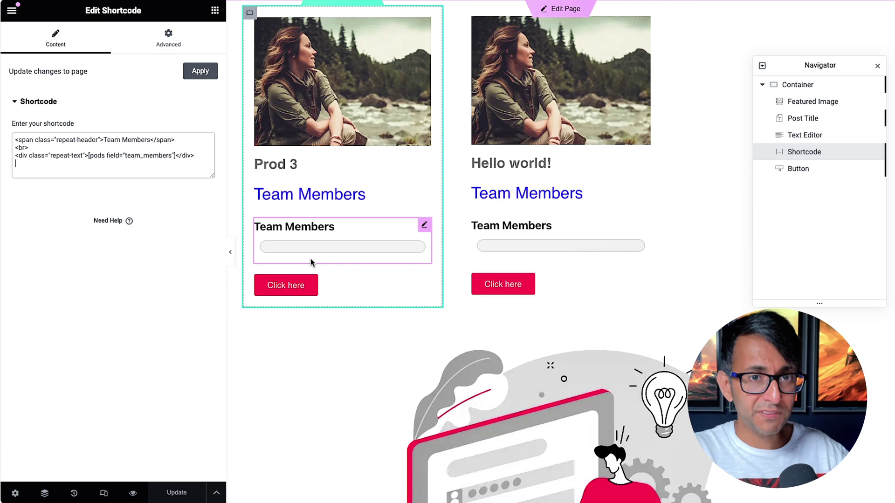
key(Return)
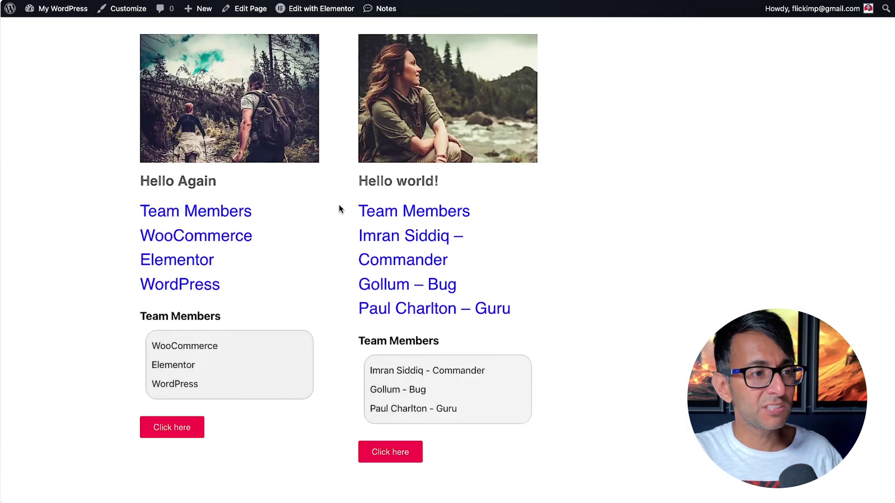
Open the Hello world! post from its loop card's 'Click here' button
click(183, 428)
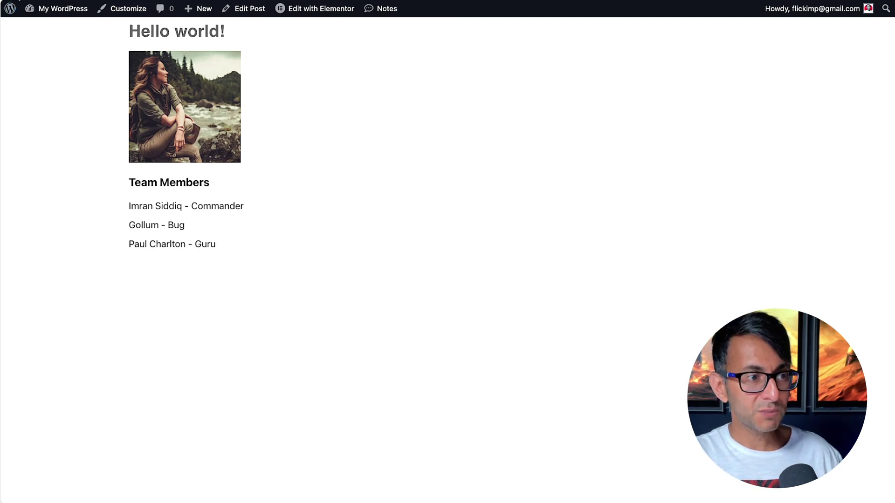
Navigate back from the Hello world! post to the two-column loop grid page
key(super+Left)
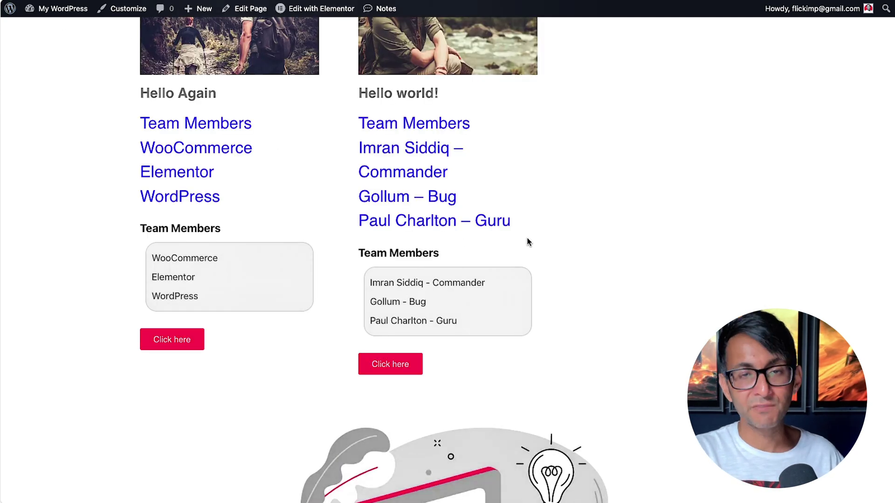